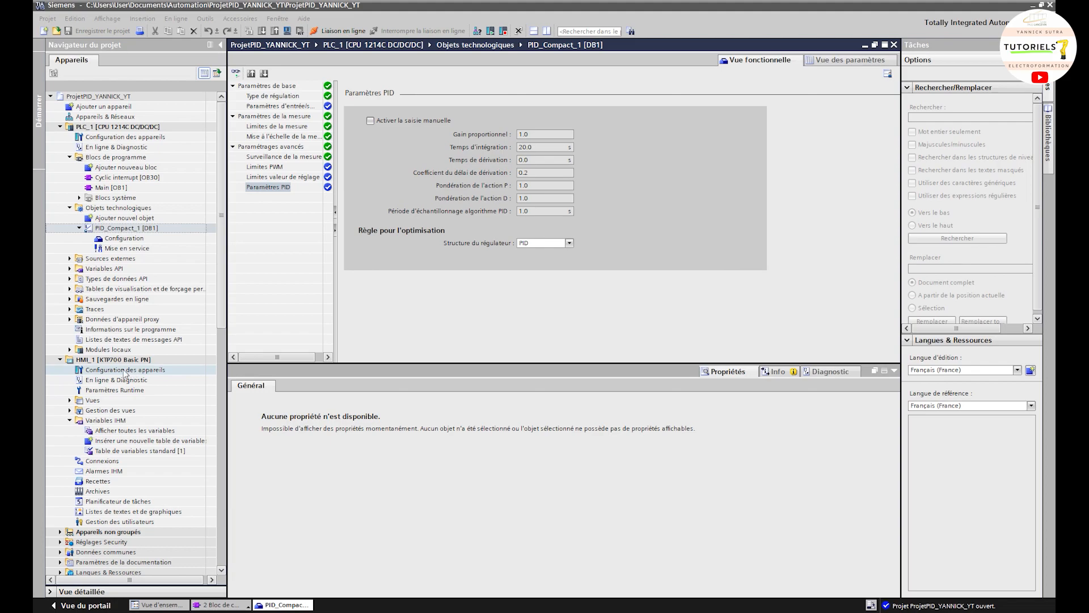
Open the Vue racine screen of the HMI_1 panel for editing.
left_click(109, 363)
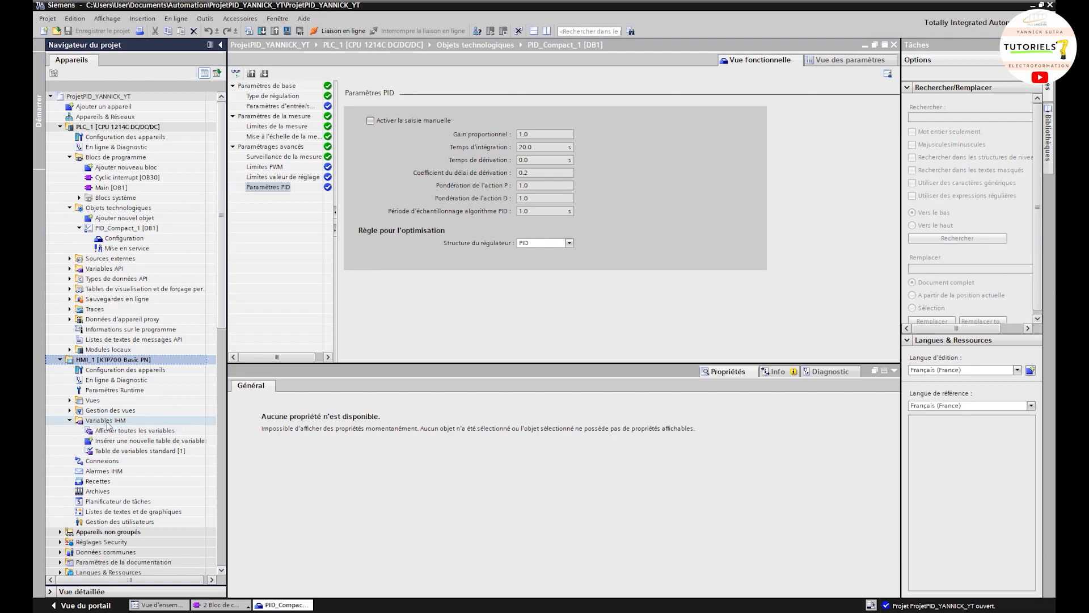
left_click(70, 400)
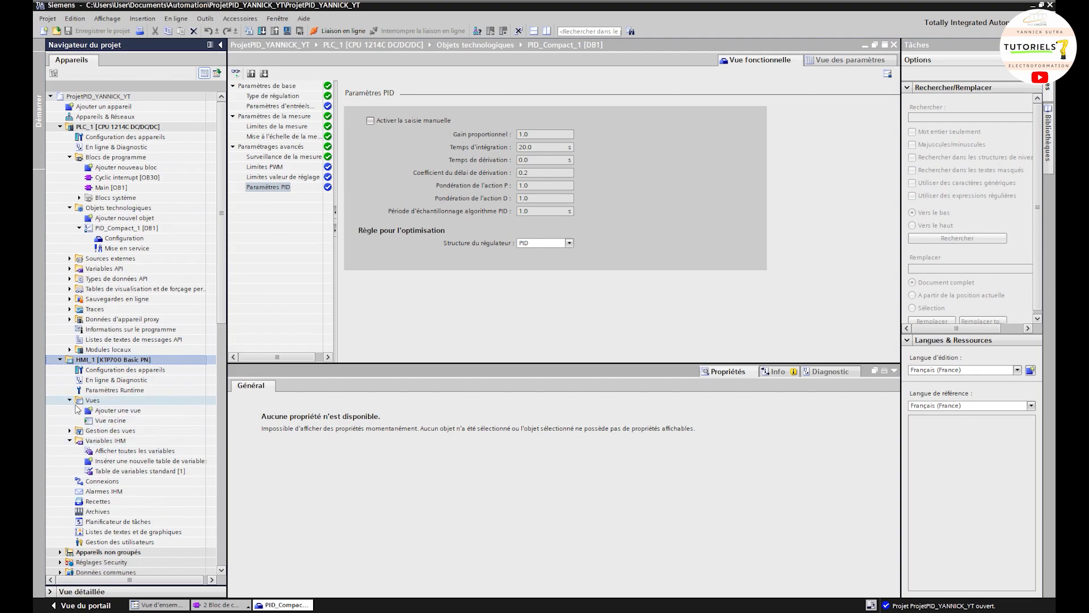
double_click(102, 420)
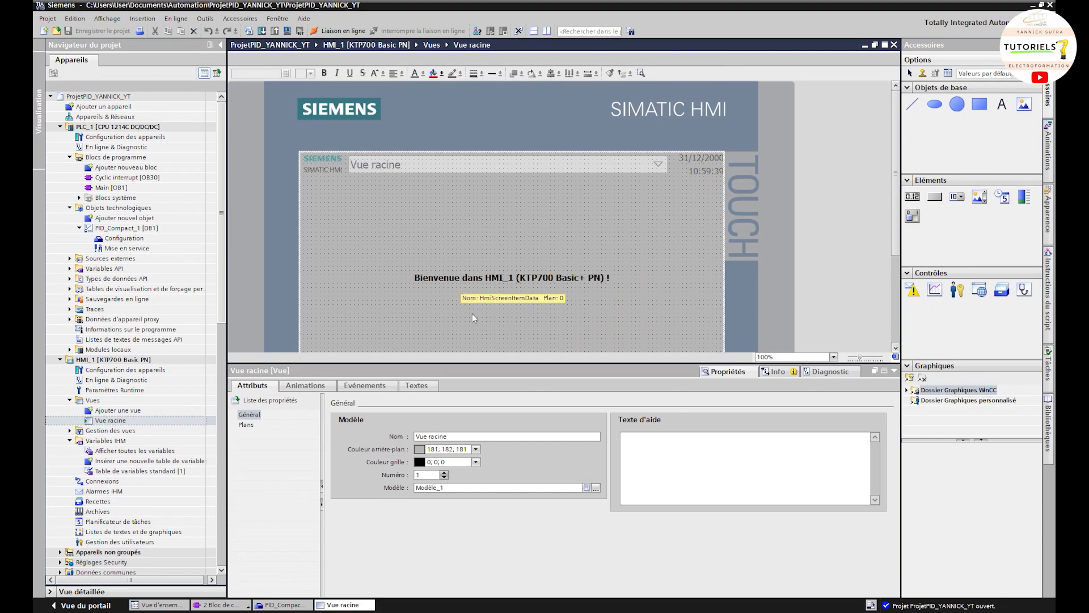
Replace the welcome text with "Régulation PID sur Factory I/O" and move it directly under the screen's header bar.
scroll(510, 333, "down", 2)
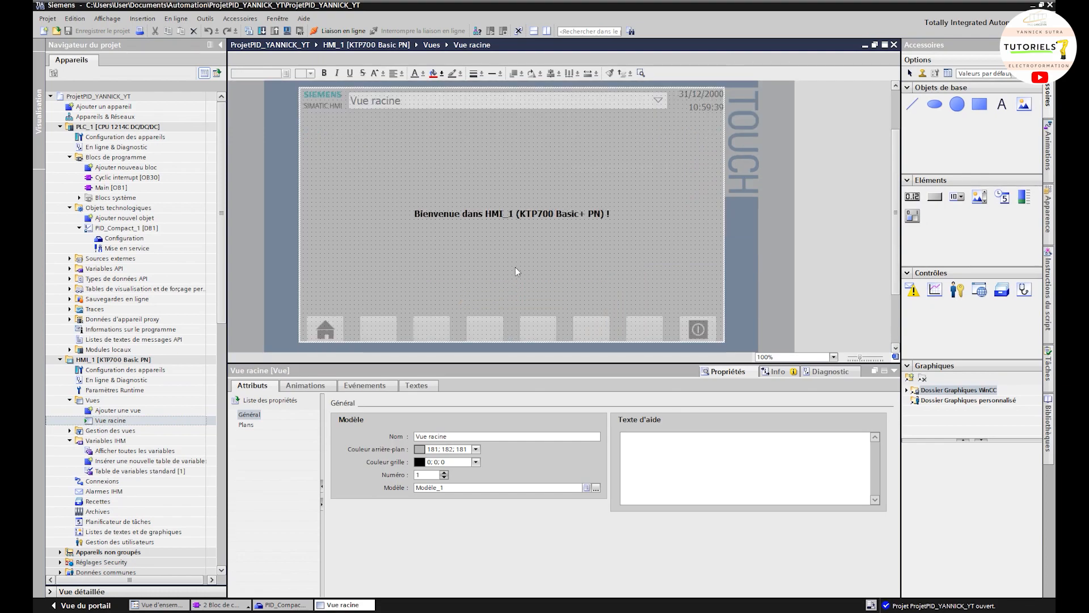
double_click(460, 213)
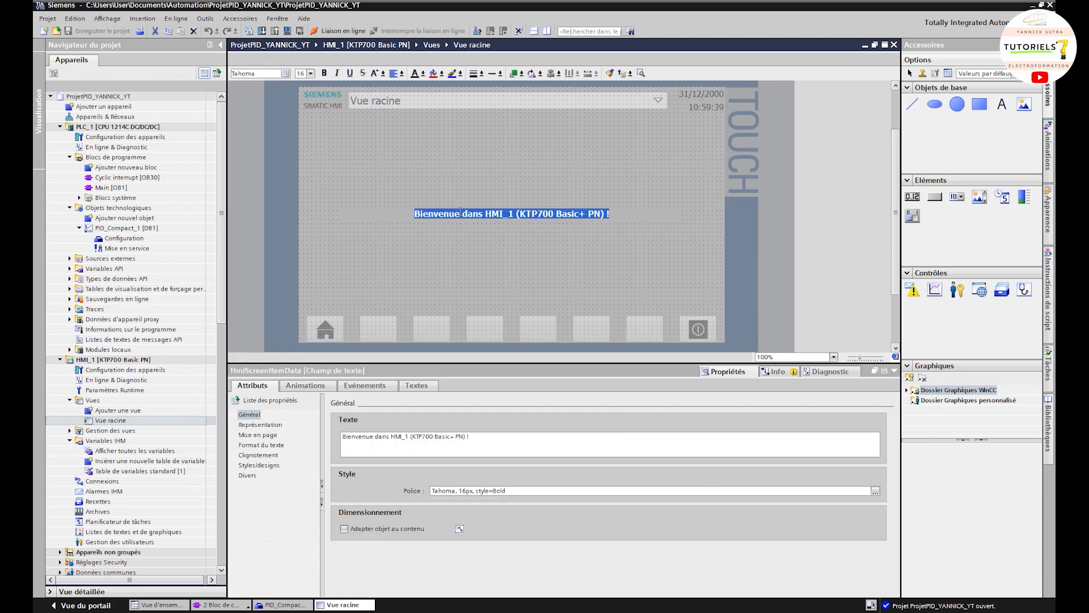
type("R")
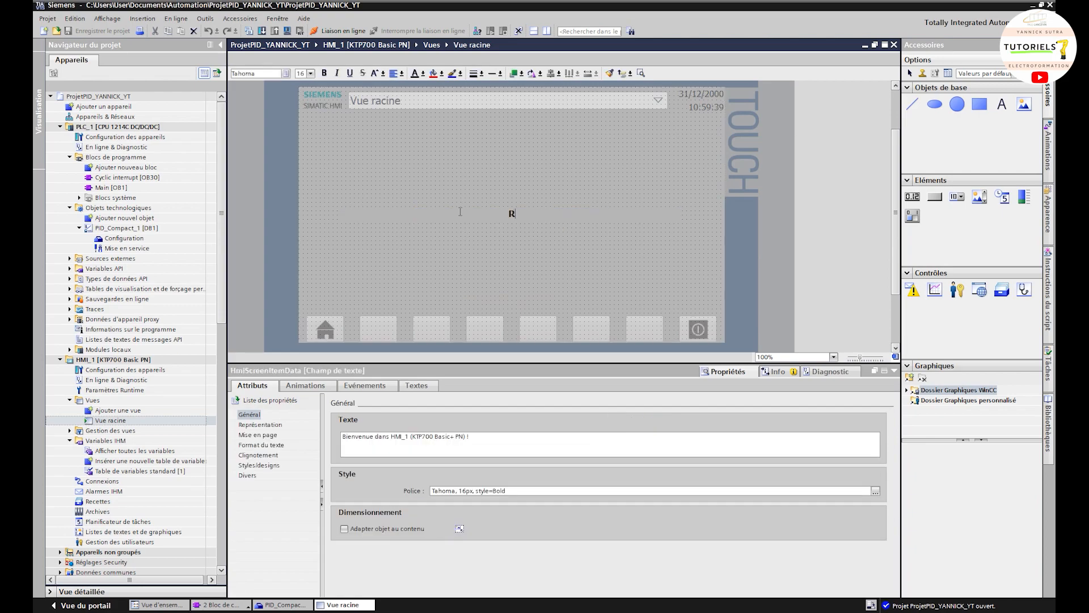
type("égulation PID sur Facto")
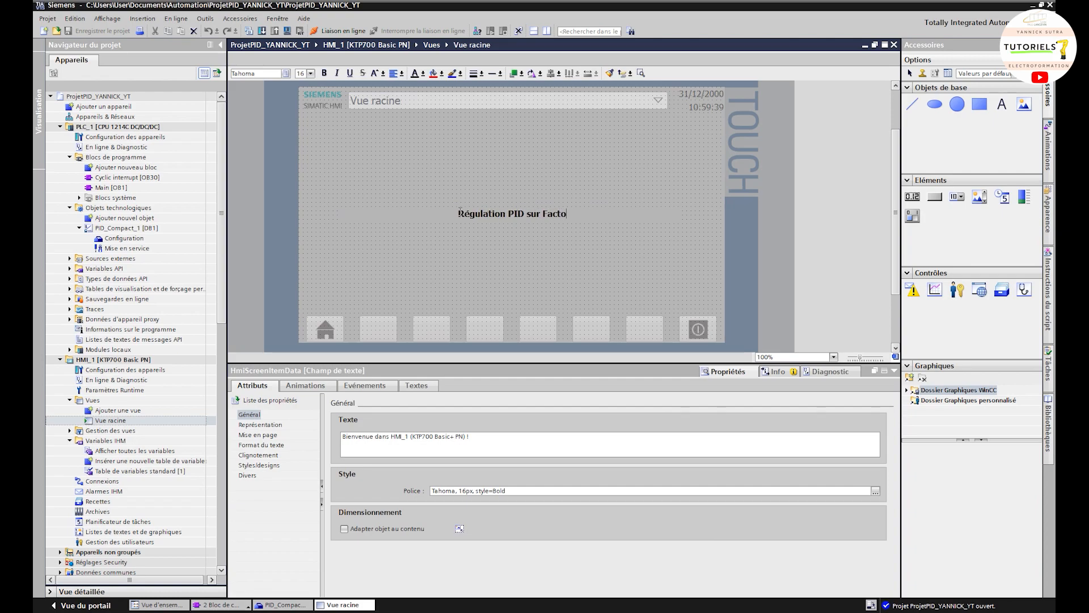
type("ry I/O")
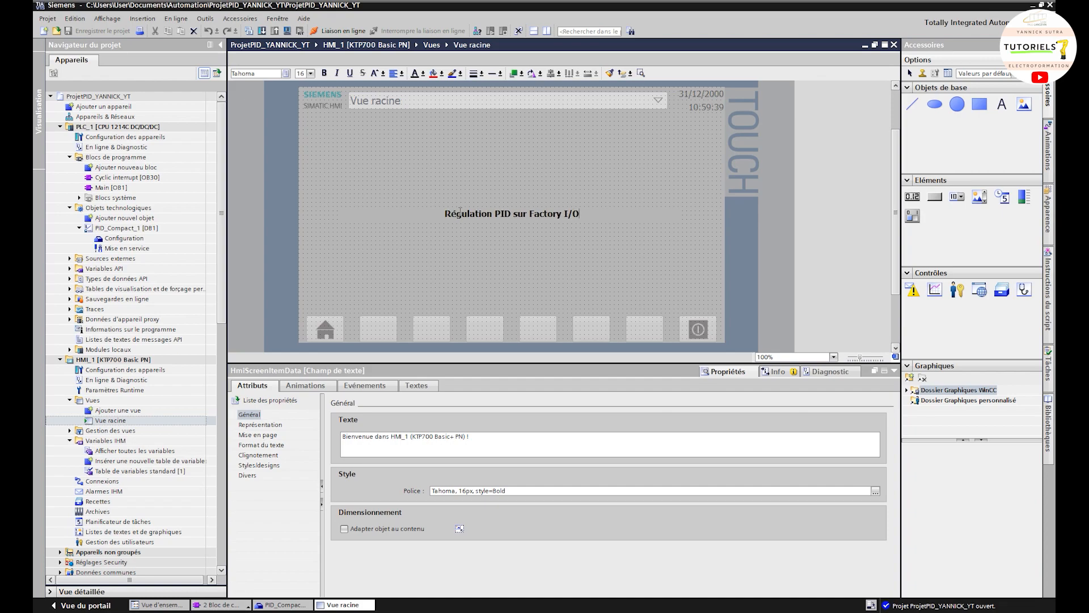
key("Return")
left_click_drag(514, 209, 505, 119)
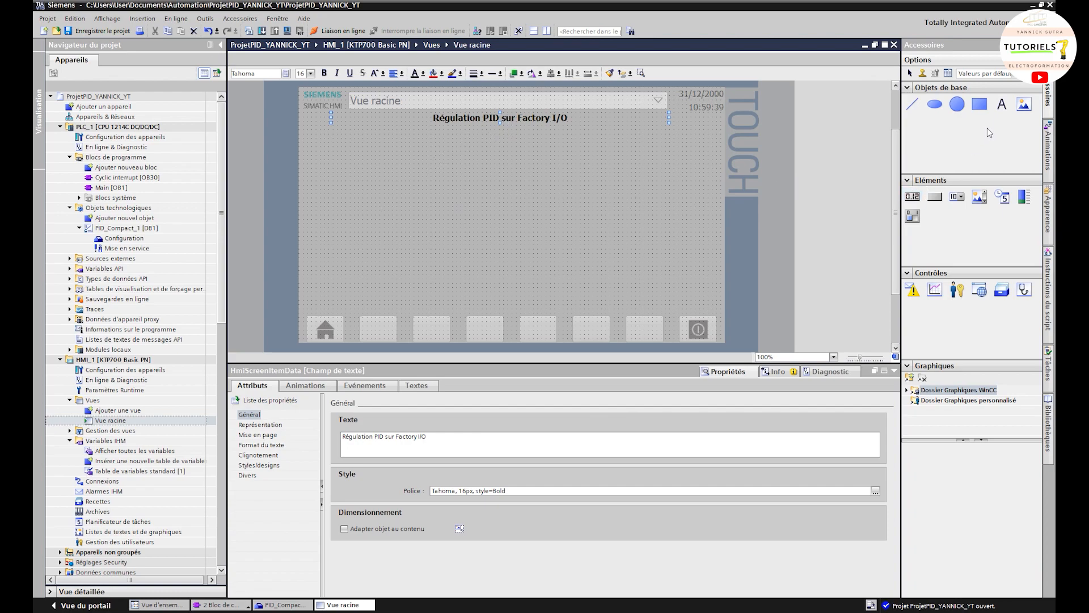
Add a text field reading "Niveau de liquide" below the title, near the screen's left edge.
left_click_drag(1002, 105, 340, 157)
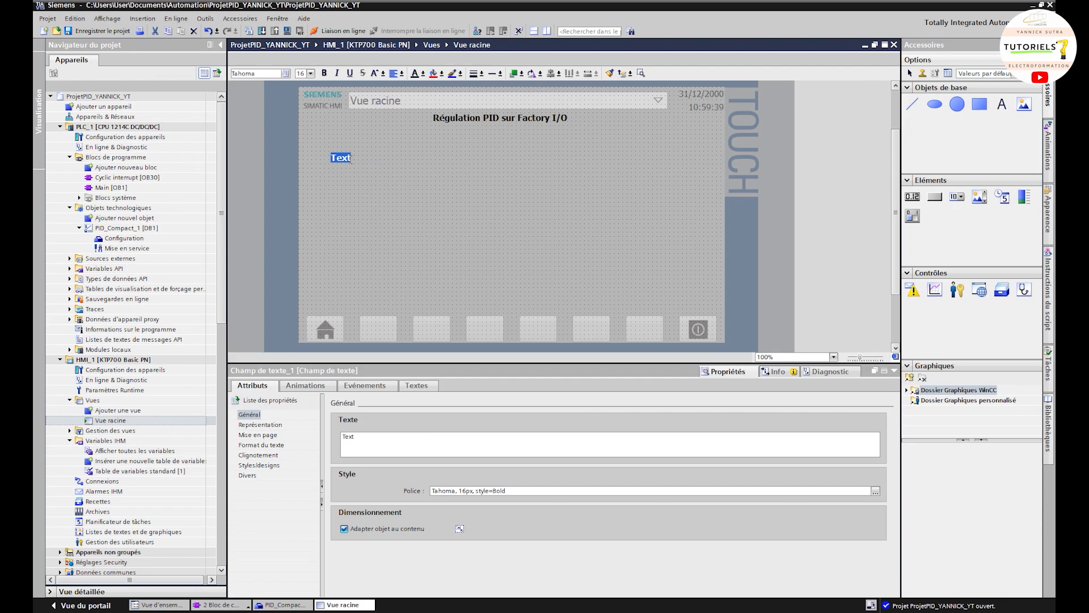
type("N")
type("iveau de lo")
type("g")
key("BackSpace")
key("BackSpace")
type("iquide")
left_click_drag(402, 159, 380, 138)
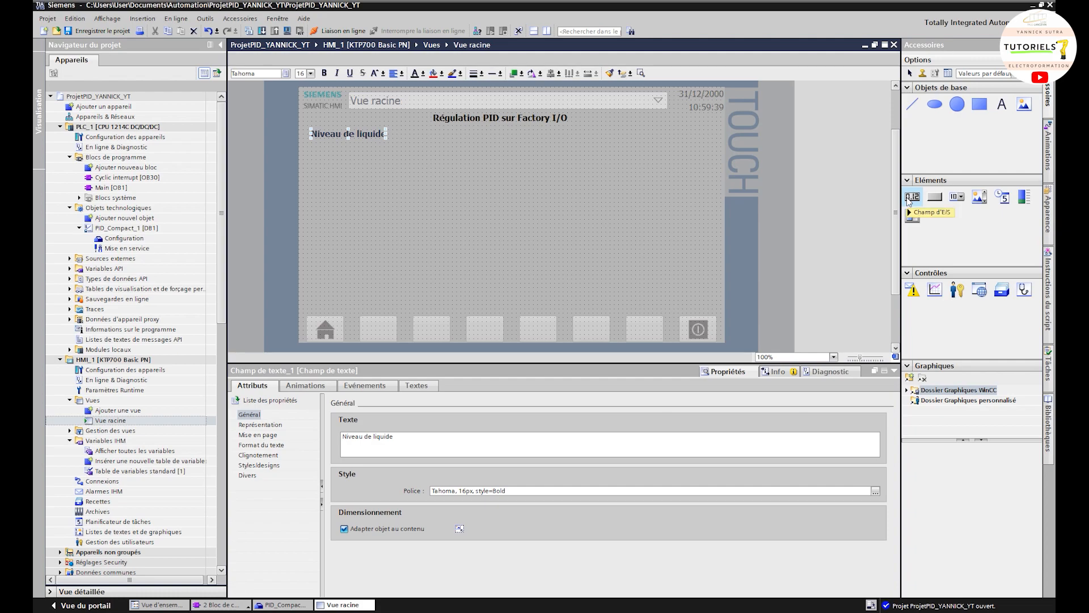
Place an I/O field under the "Niveau de liquide" label and set its representation to 999.
left_click_drag(911, 197, 371, 150)
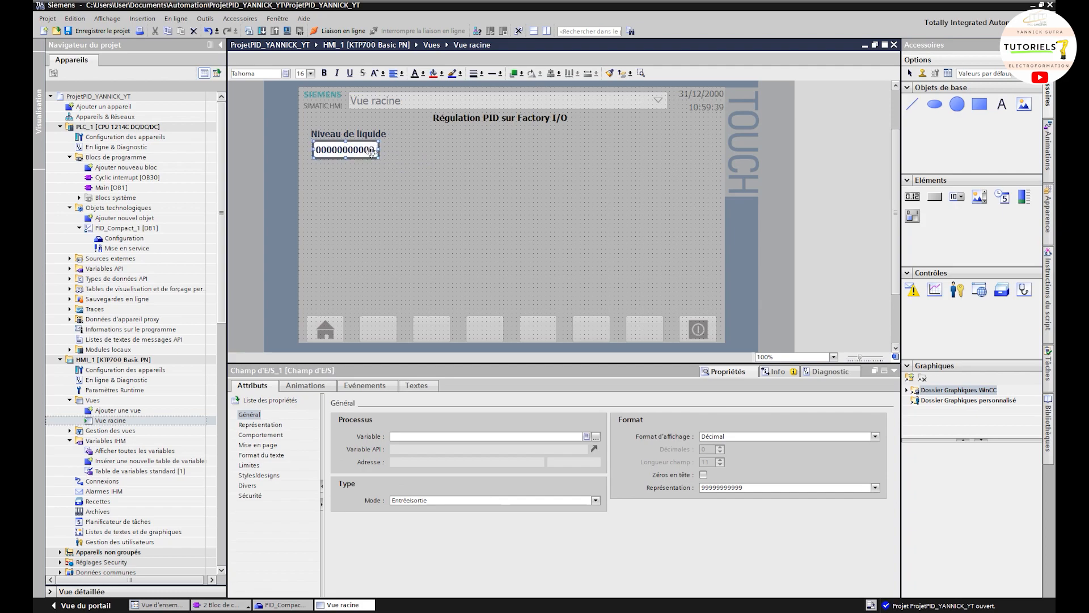
left_click(875, 487)
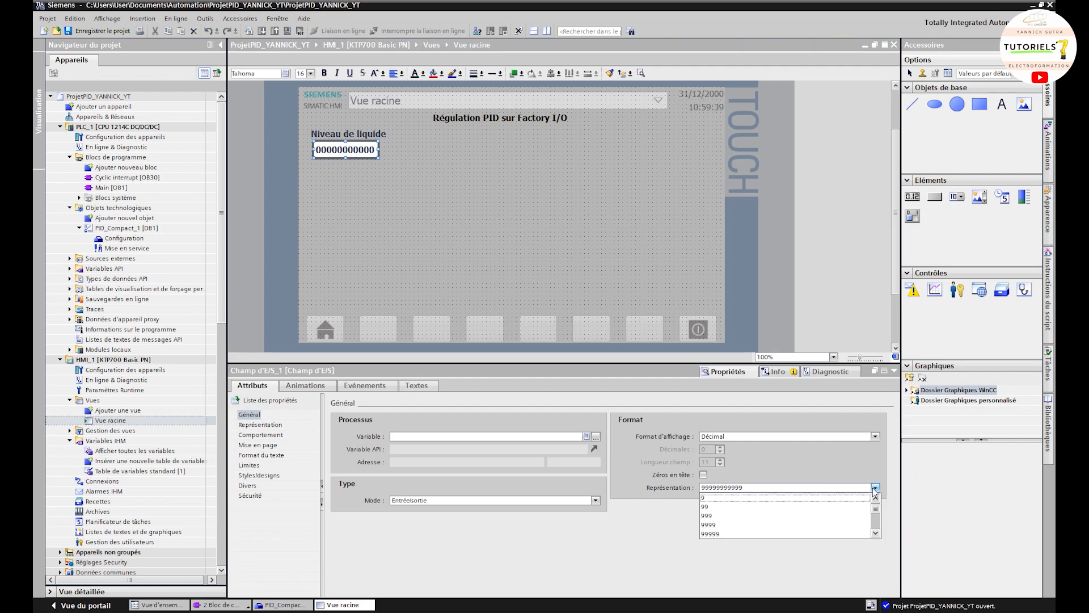
left_click(713, 518)
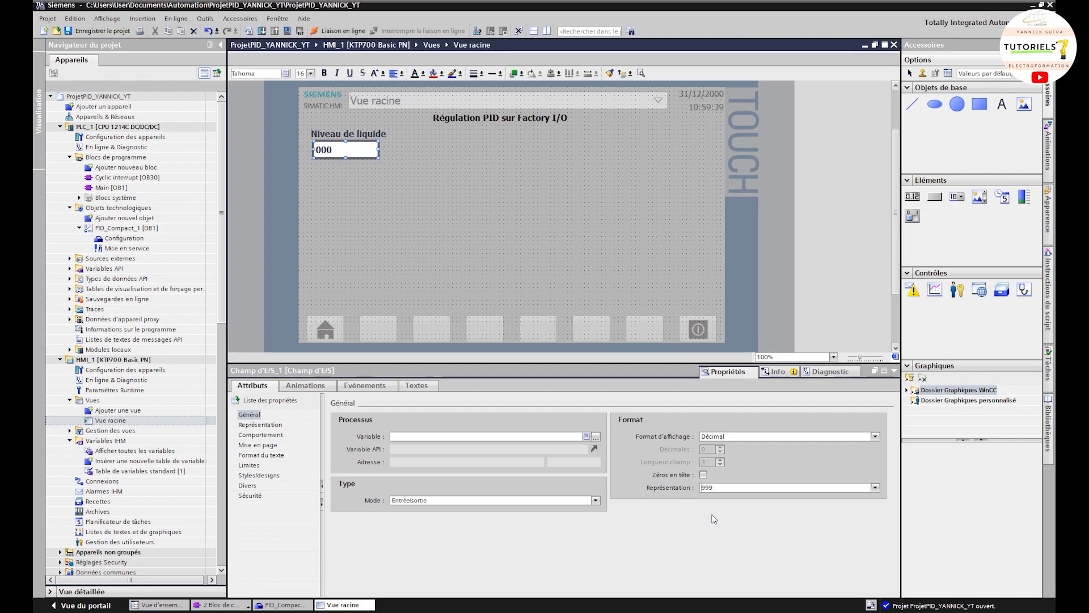
Link the I/O field to the PLC variable "Niveau du liquide en cm".
left_click(597, 437)
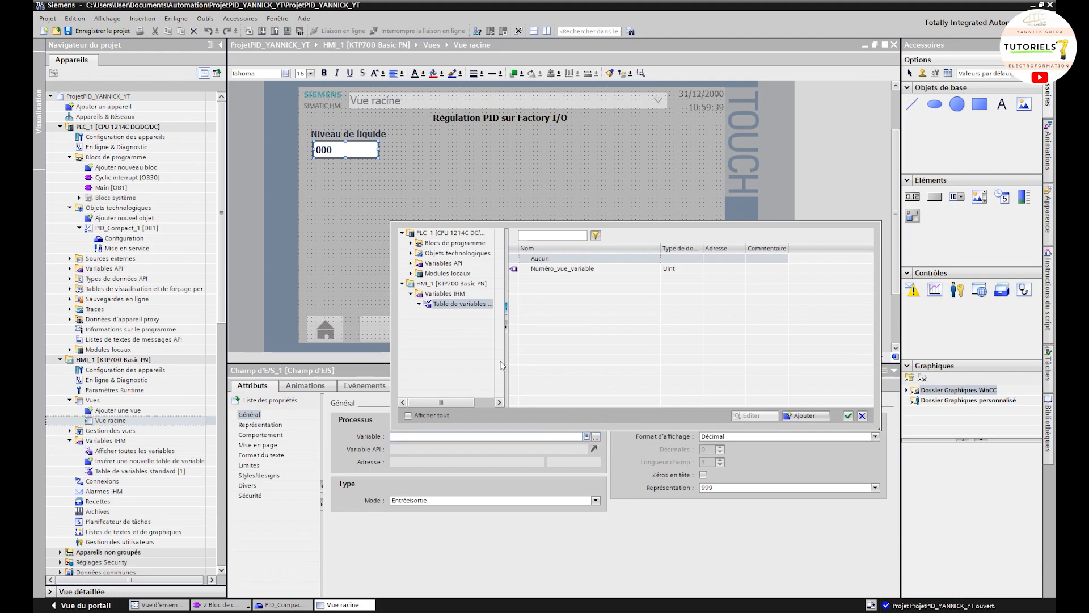
left_click(411, 263)
left_click(442, 274)
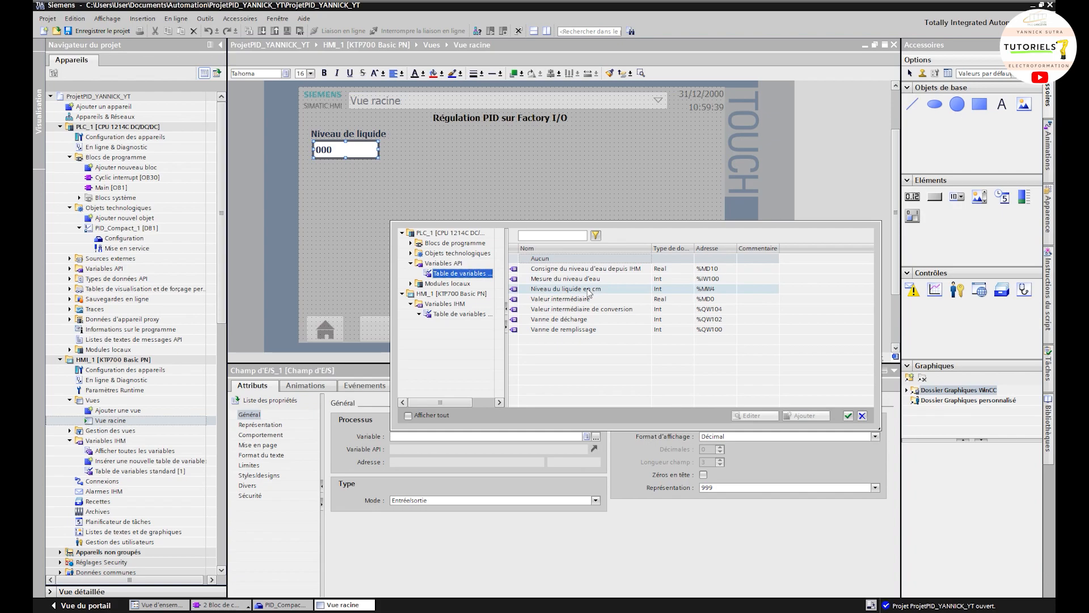
left_click(589, 290)
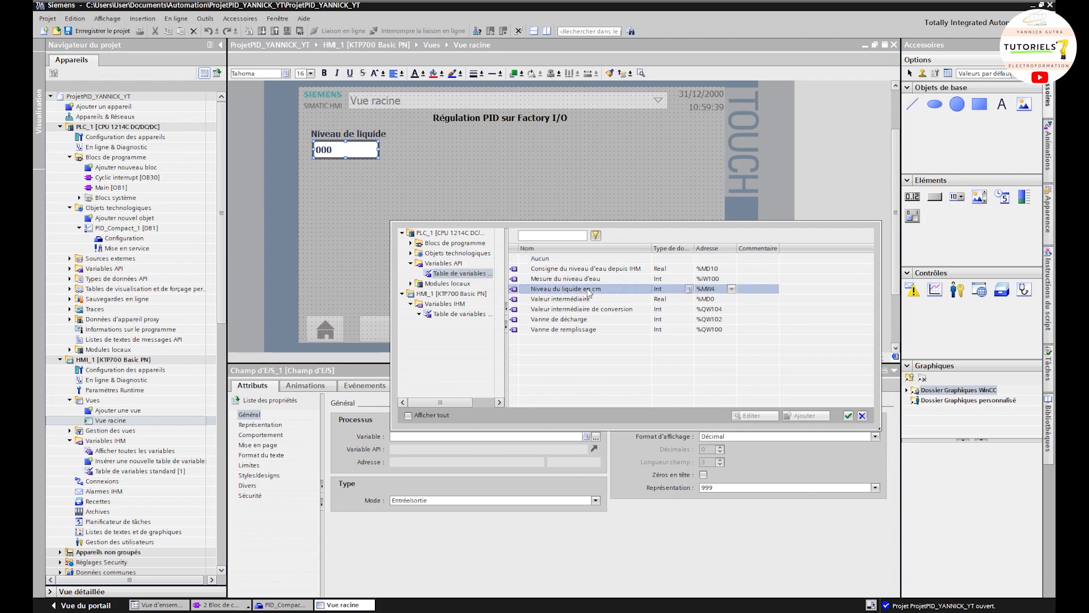
double_click(589, 291)
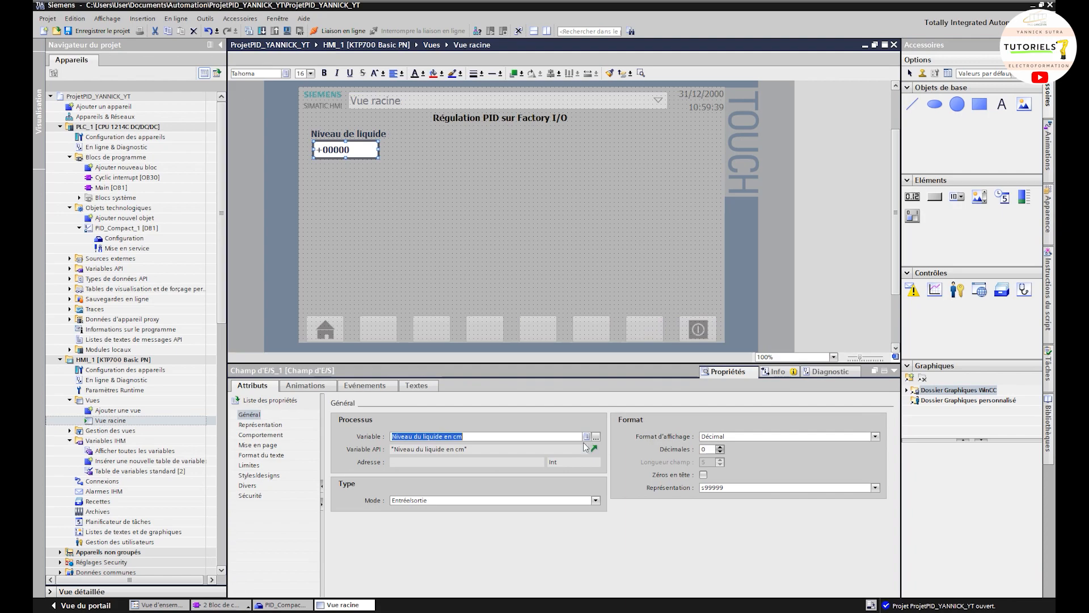
Set the I/O field's mode to Sortie and its representation to 999 without a sign.
left_click(573, 499)
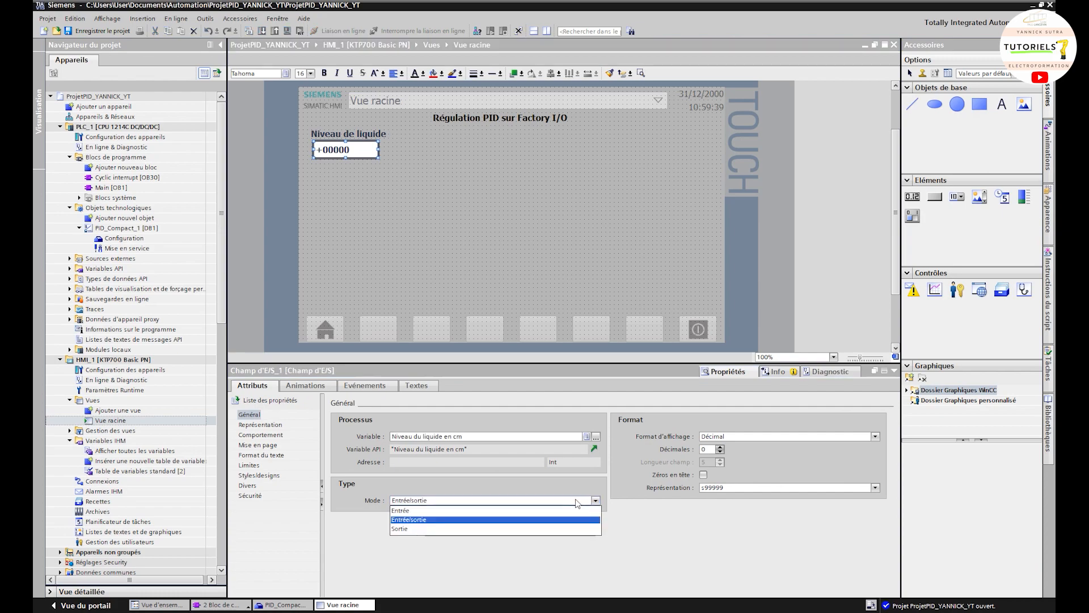
left_click(421, 528)
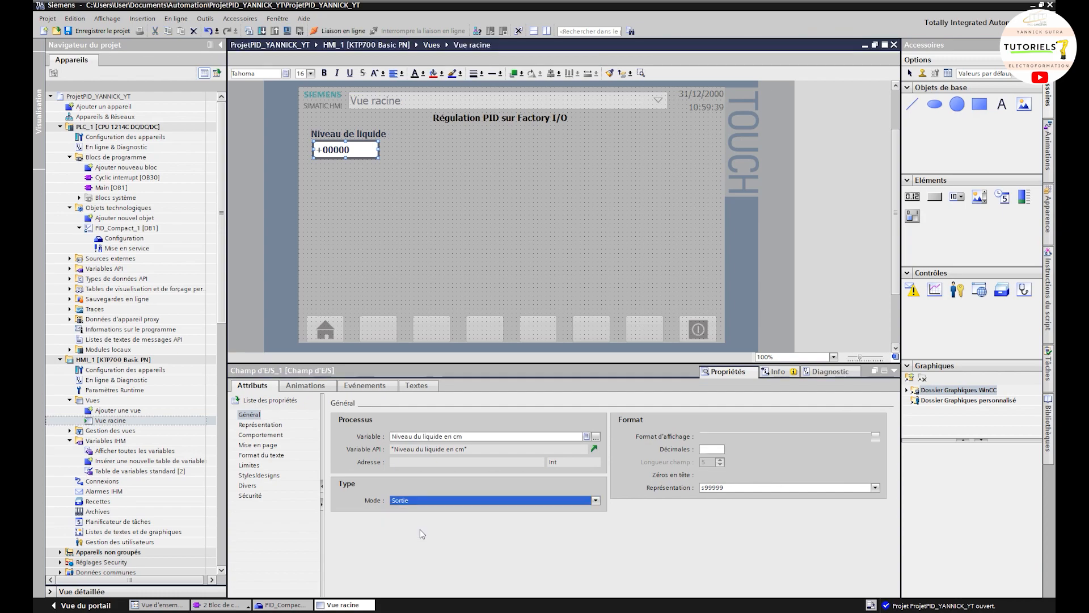
left_click(729, 488)
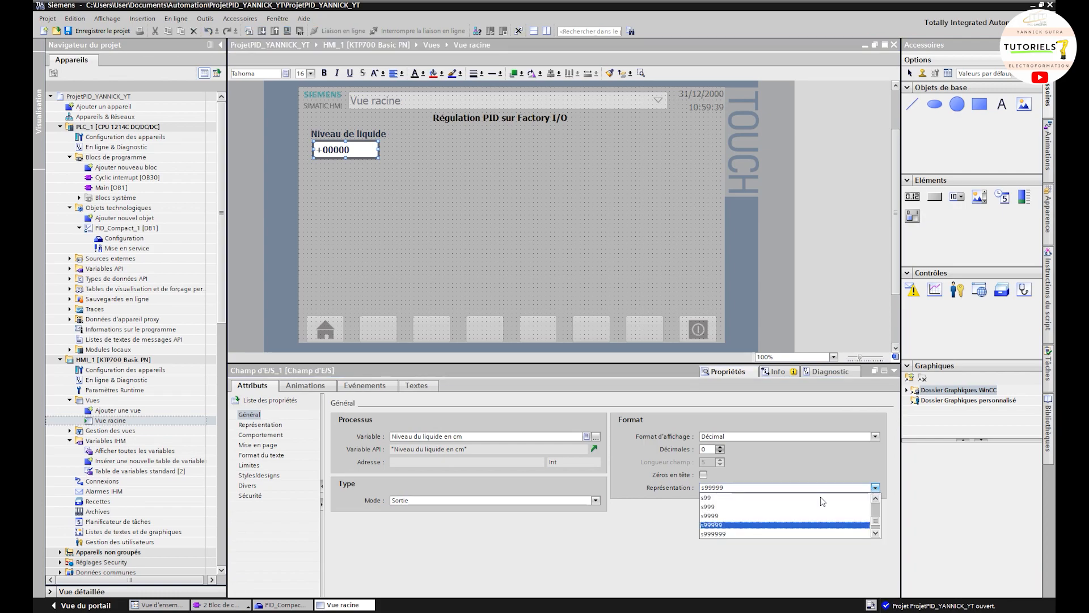
left_click(723, 504)
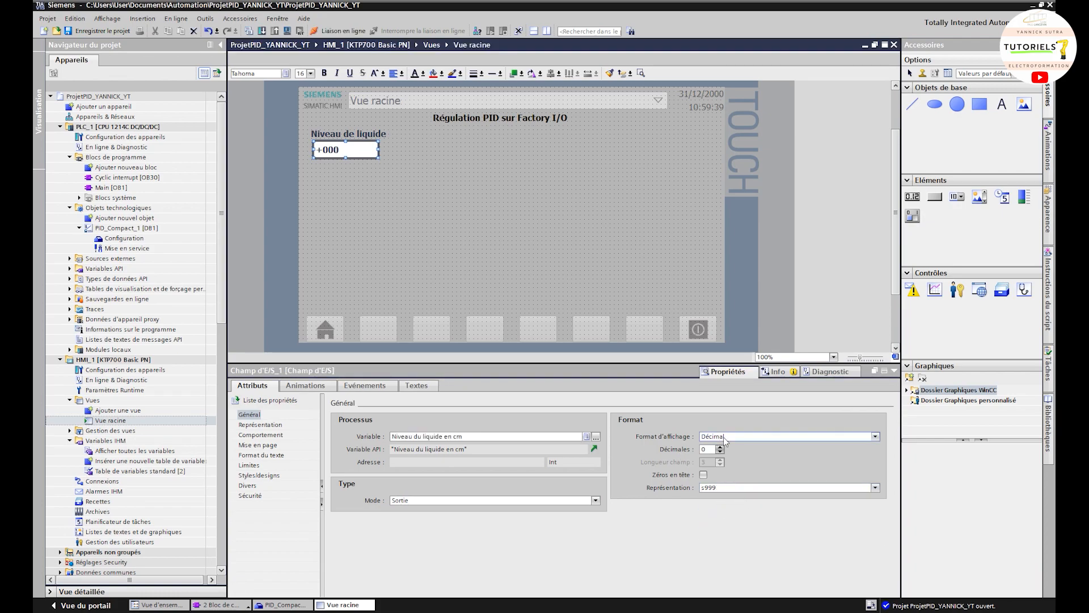
left_click_drag(706, 488, 695, 490)
key("Delete")
Set the I/O field's unit to cm.
left_click(261, 425)
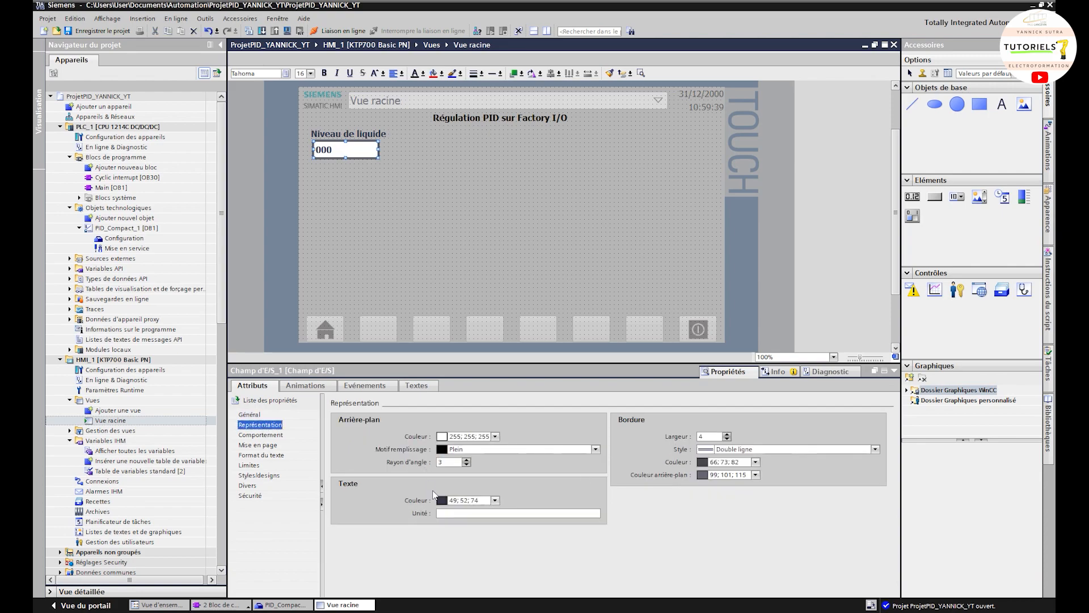
left_click(444, 513)
type("cm")
key("Return")
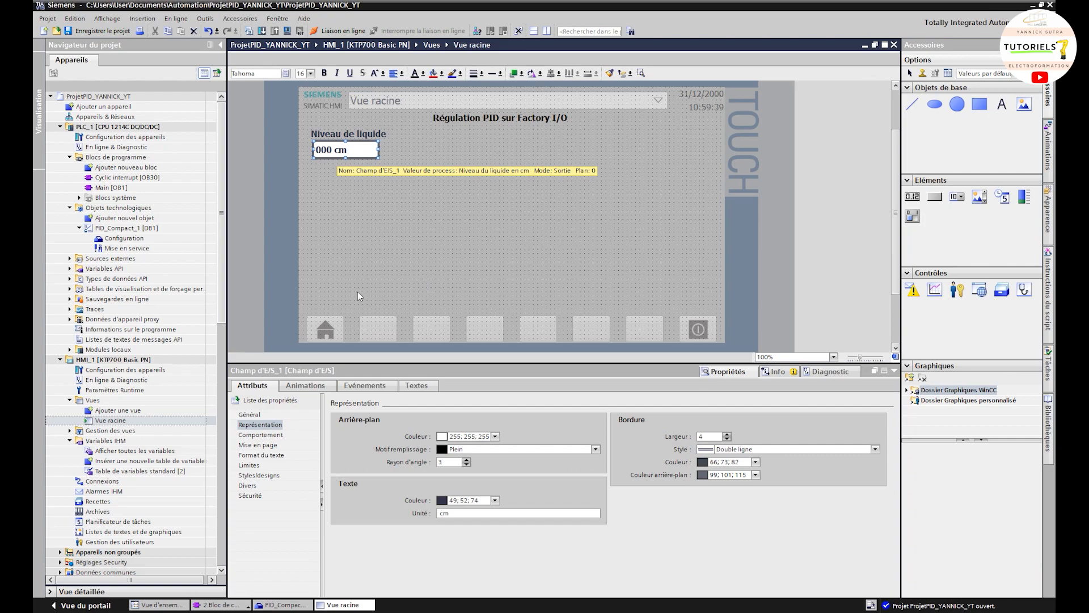
Draw a vertical bar graph under the liquid level field, about as wide as the label, leaving a small gap.
left_click(1024, 196)
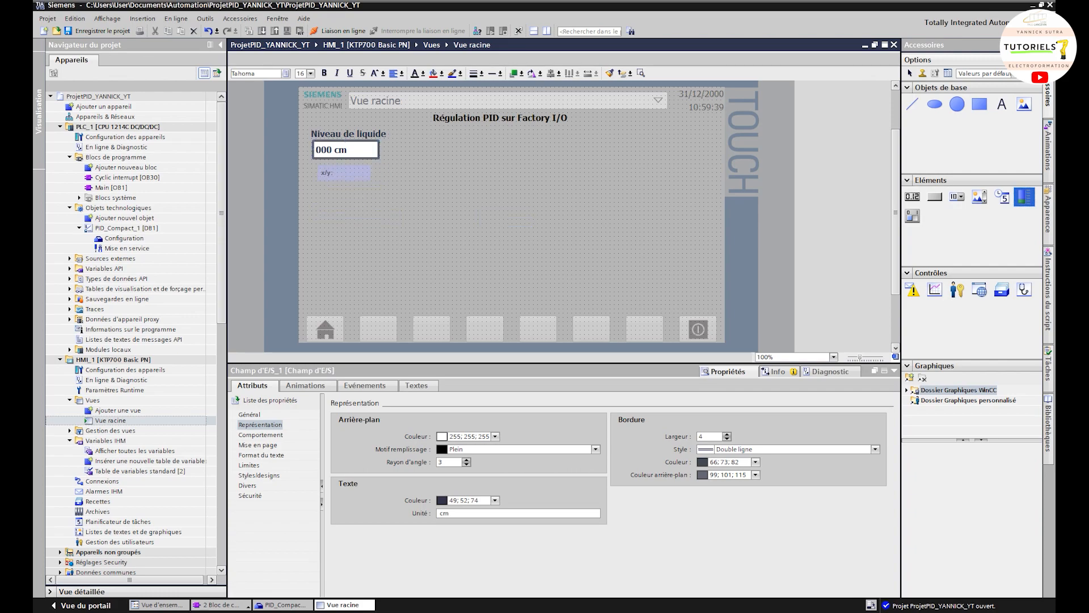
left_click_drag(309, 160, 388, 276)
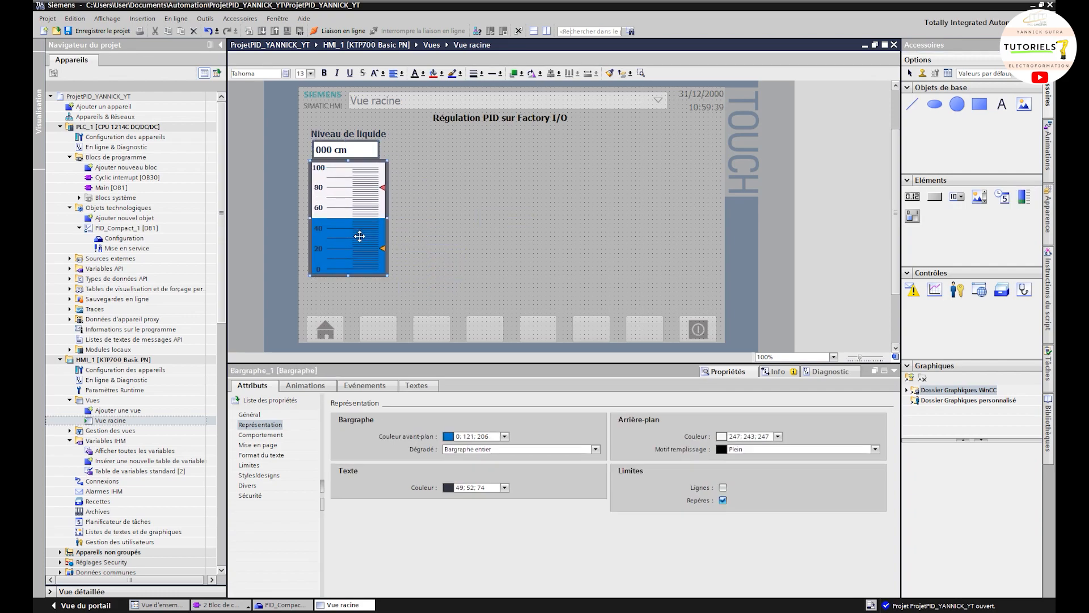
left_click_drag(361, 236, 363, 240)
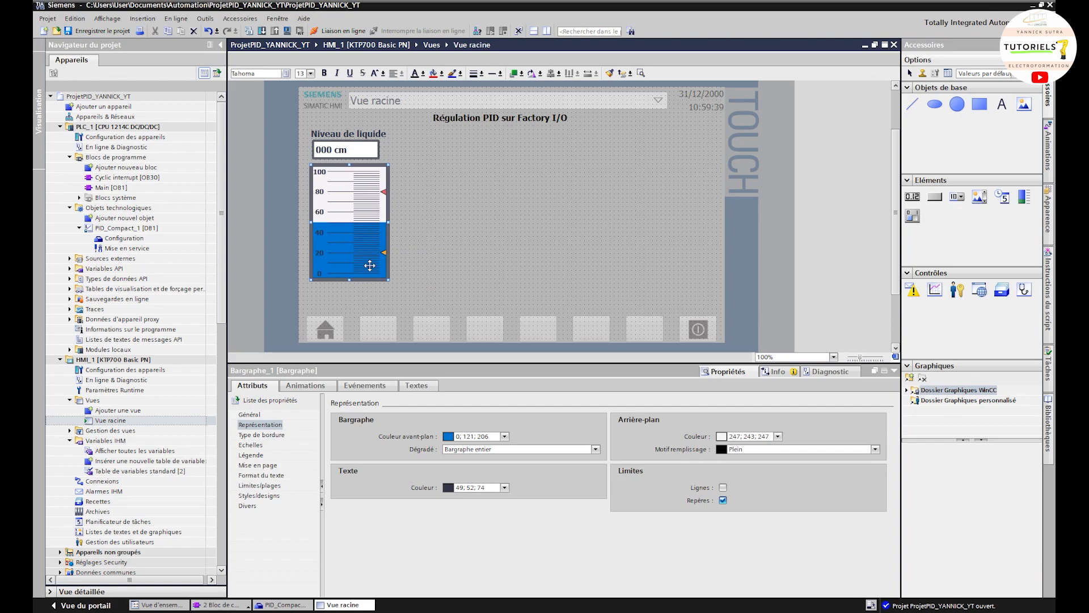
Set the bar graph's maximum scale value to 300.
left_click(251, 416)
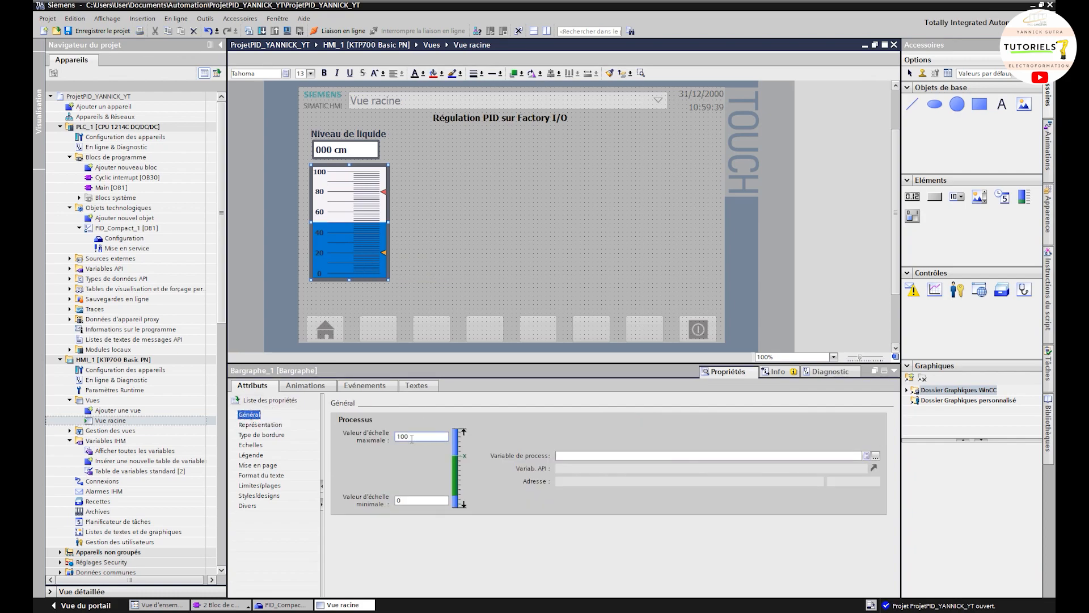
double_click(412, 437)
type("3")
left_click(403, 192)
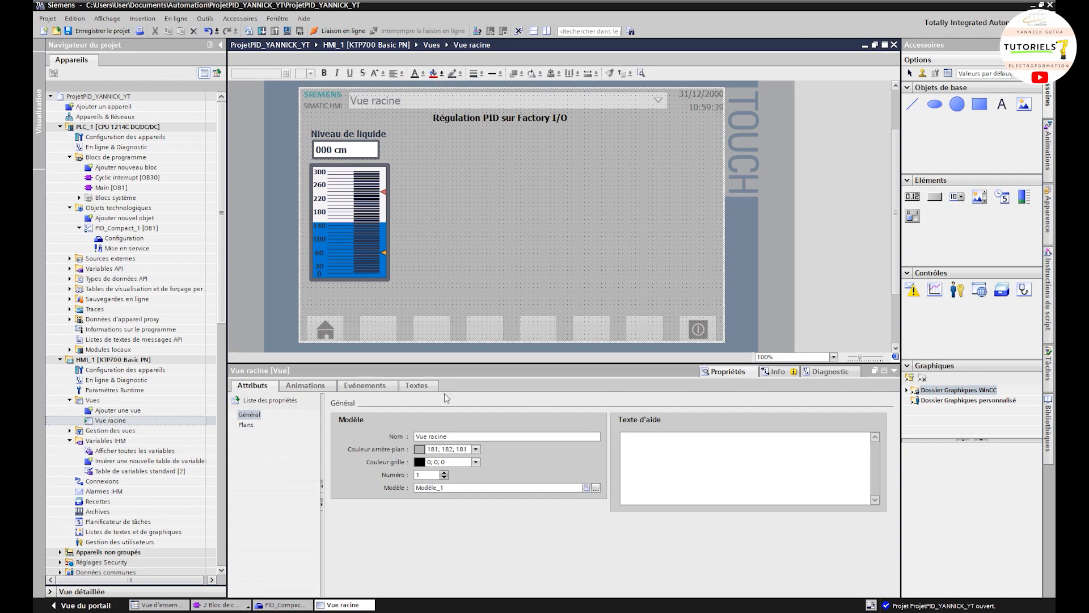
Assign the PLC variable "Niveau du liquide en cm" as the bar graph's process variable.
left_click(250, 413)
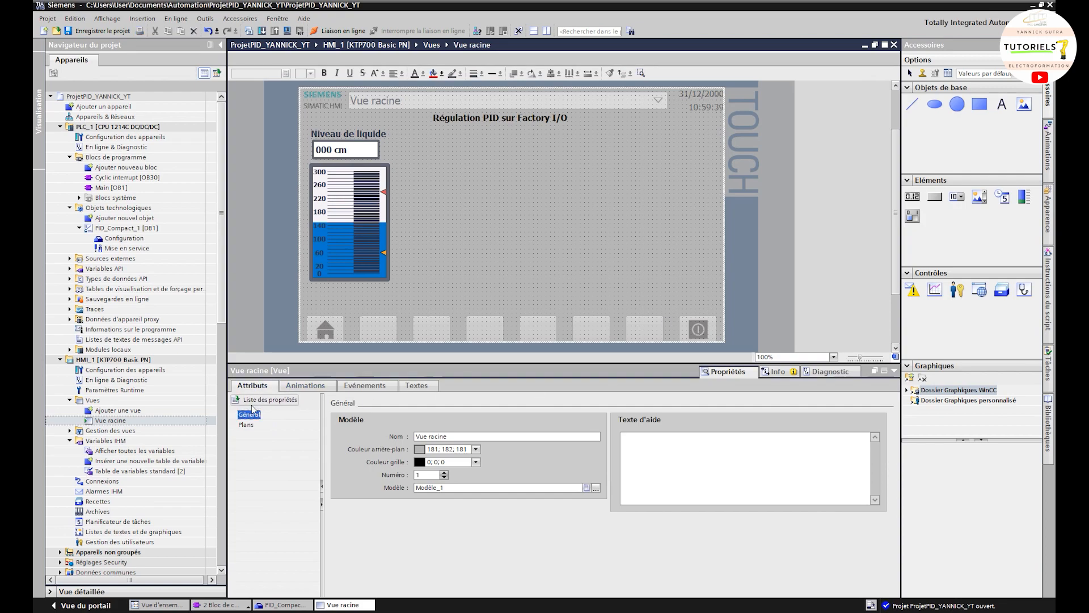
left_click(378, 218)
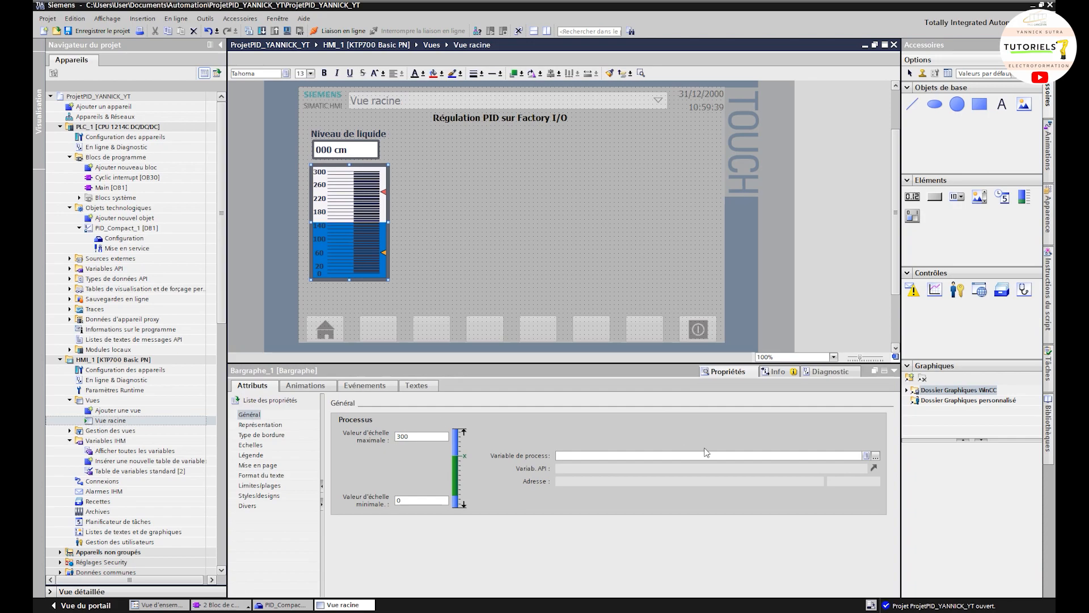
left_click(875, 455)
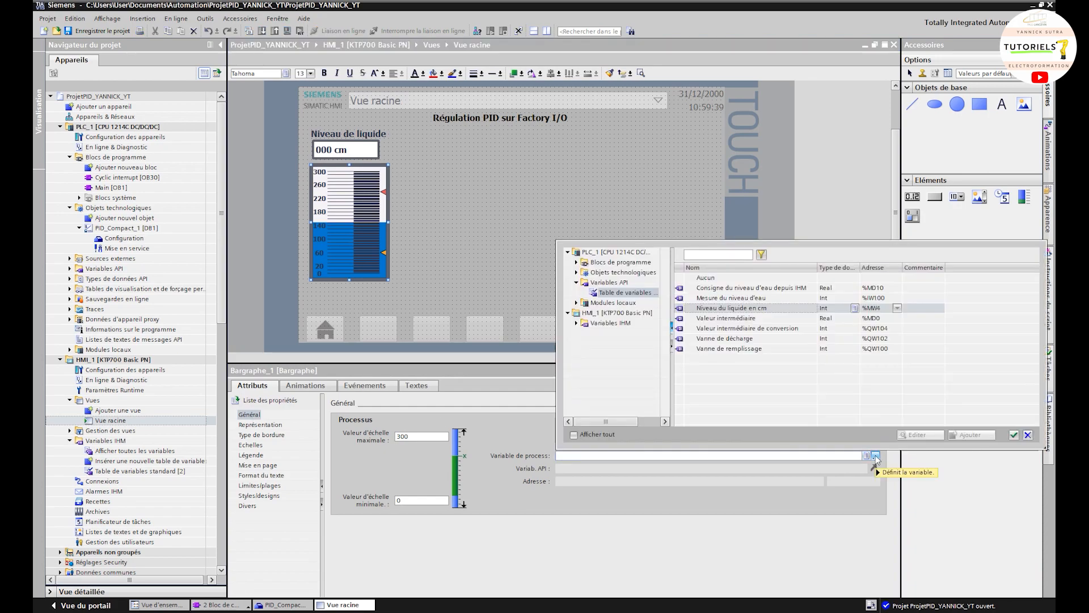
double_click(747, 308)
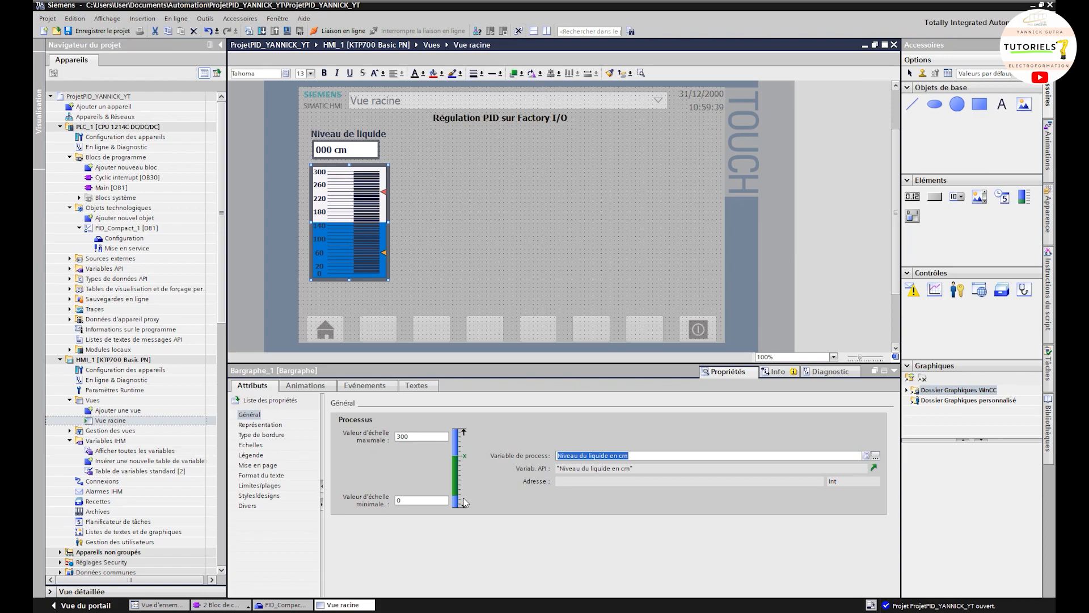
Review the bar graph's scale, legend, text format, limits, style, layout, border and appearance settings.
left_click(259, 445)
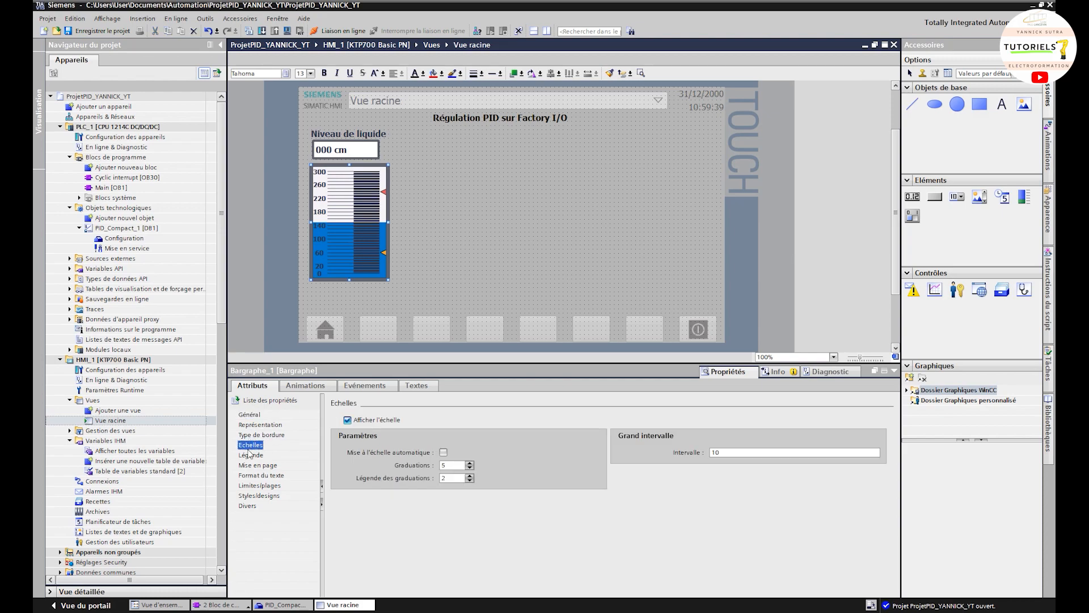
left_click(251, 455)
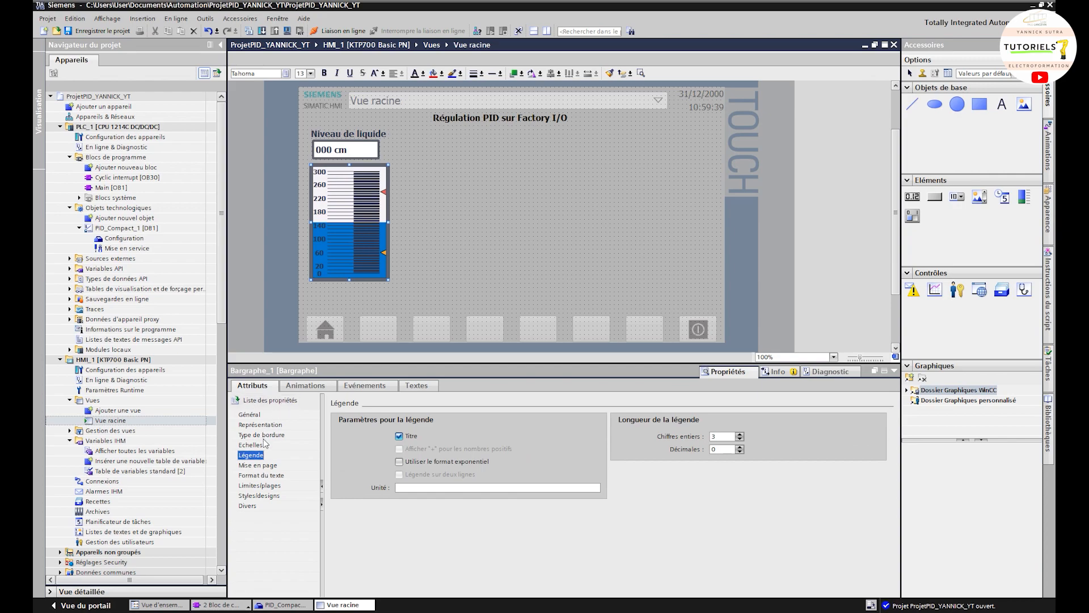
left_click(262, 476)
left_click(261, 486)
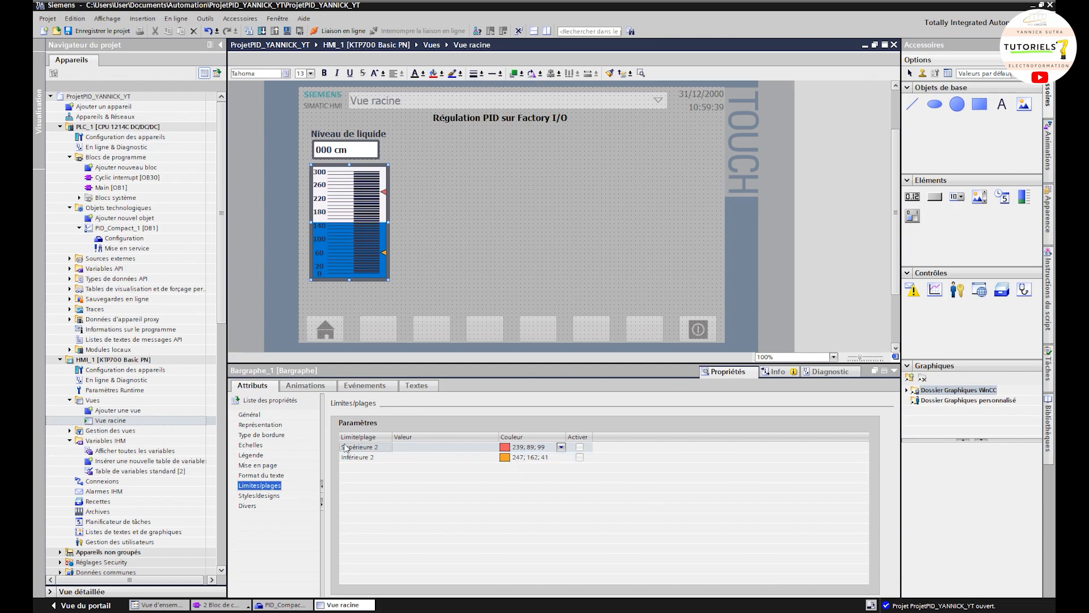
left_click(267, 495)
left_click(266, 475)
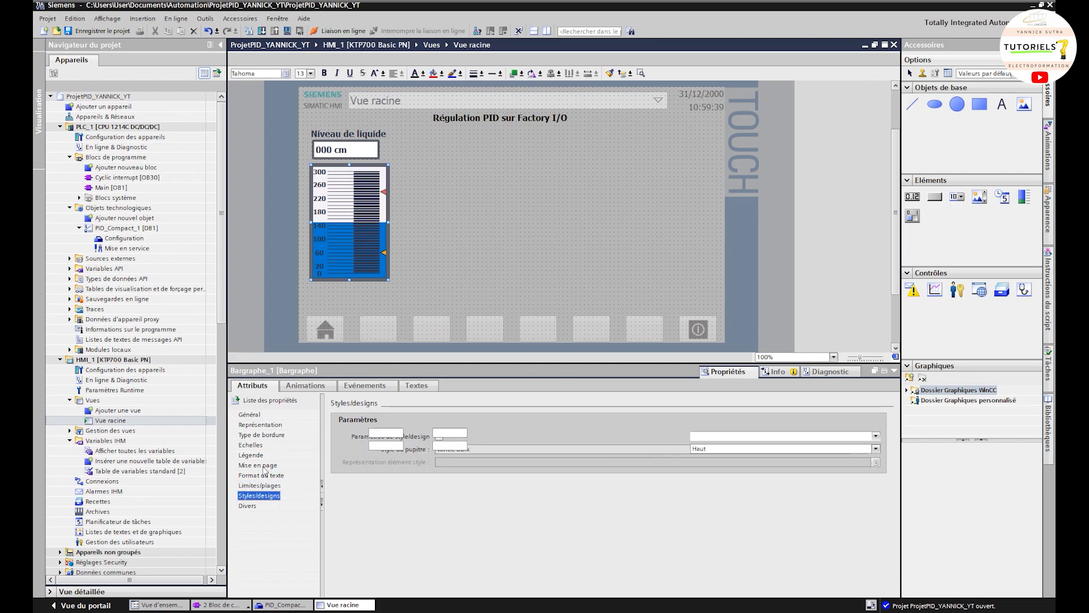
left_click(262, 465)
left_click(256, 454)
left_click(263, 435)
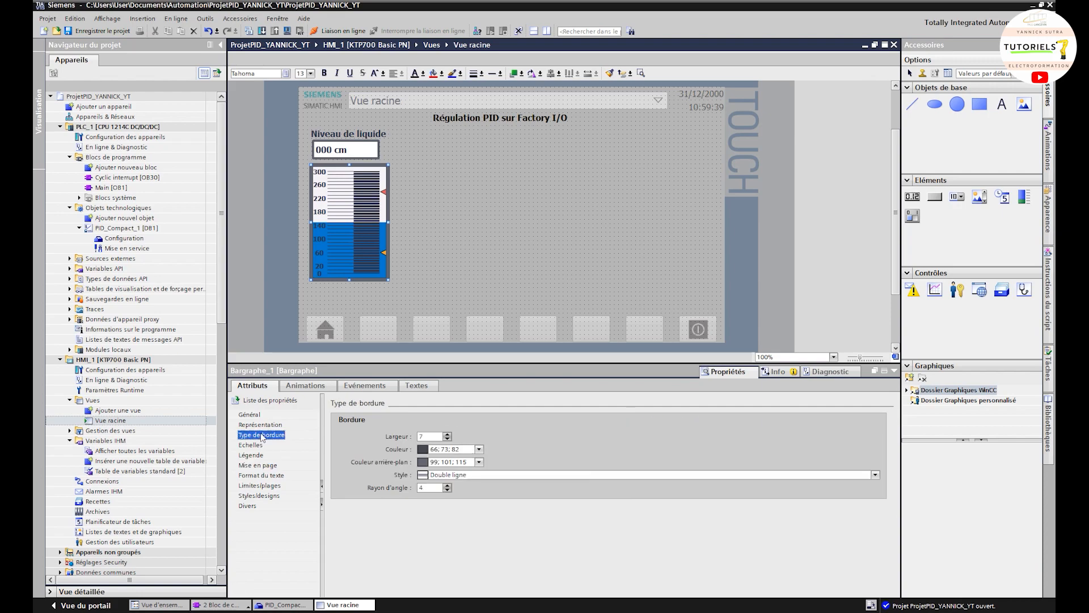
left_click(260, 425)
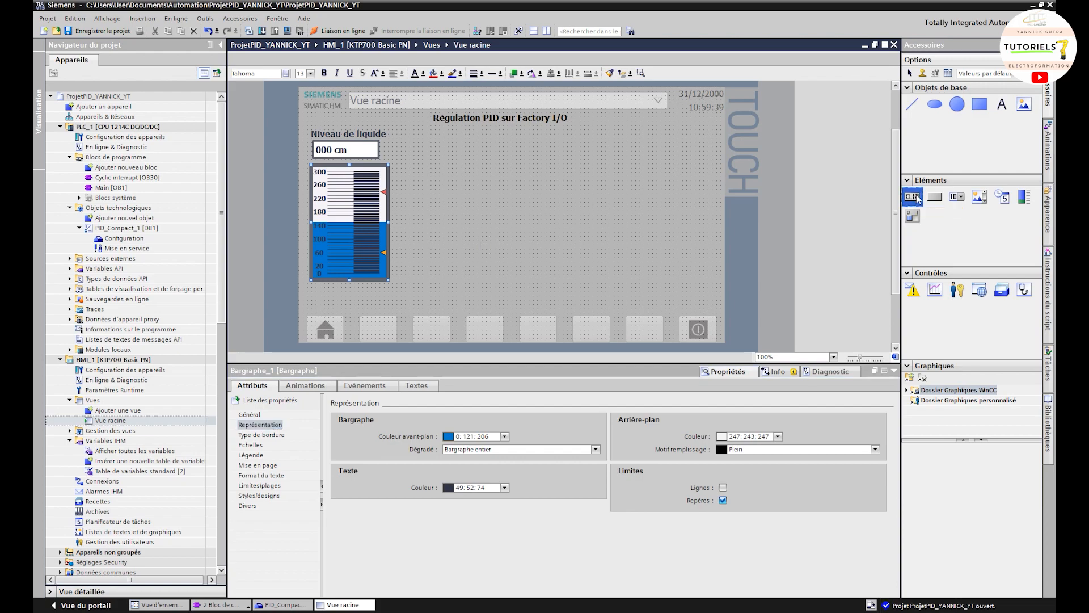
Add an I/O field beside the bar graph's lower end, linked to PID_Compact_1.Retain.CtrlParams.Gain with display format 999.
left_click_drag(918, 197, 440, 285)
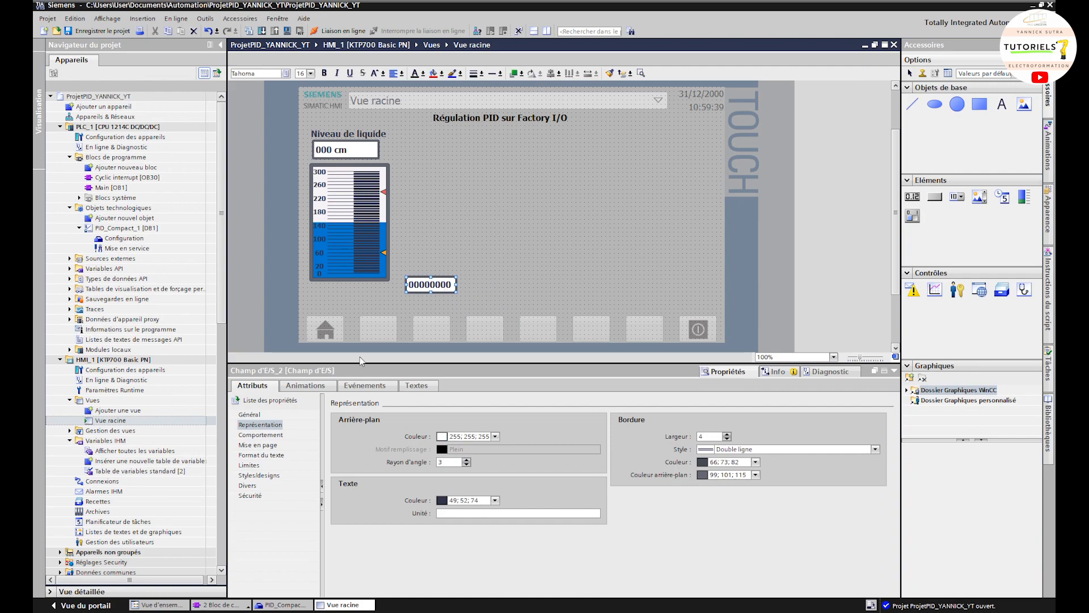
left_click(251, 415)
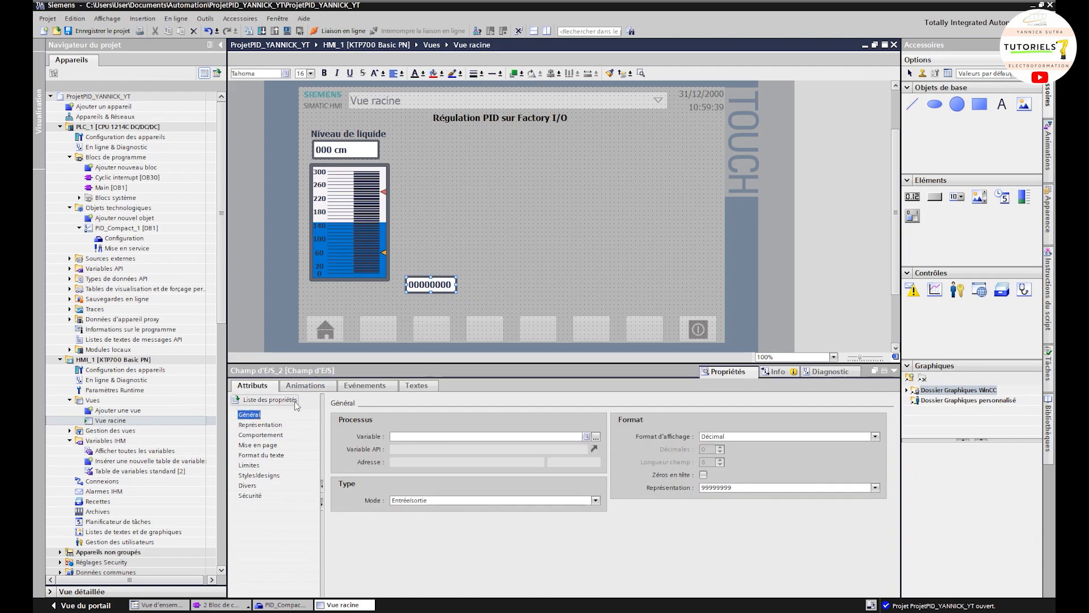
left_click(596, 437)
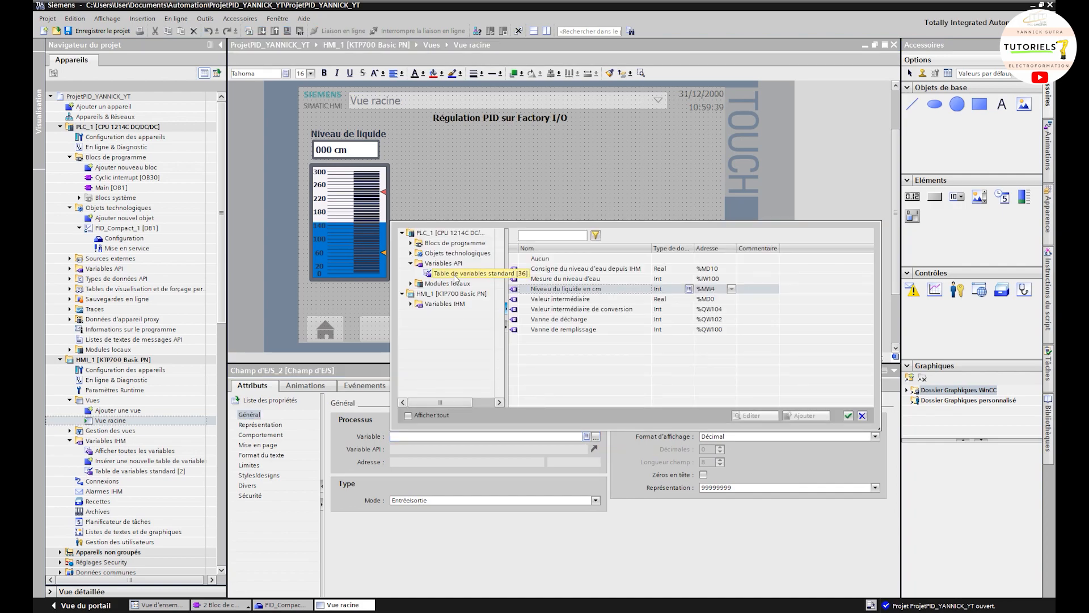
left_click(411, 254)
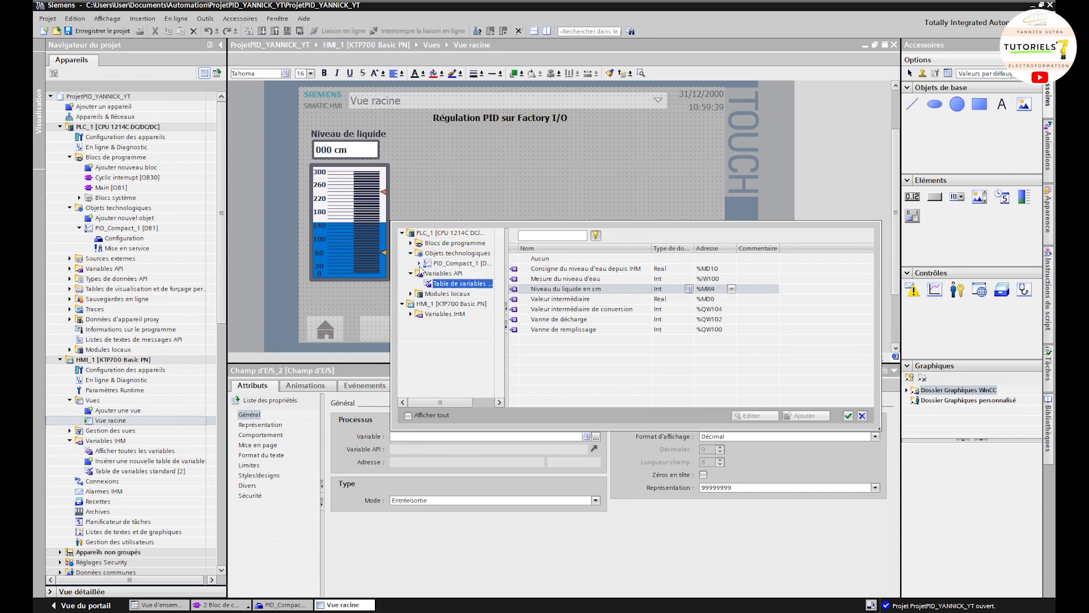
left_click(420, 264)
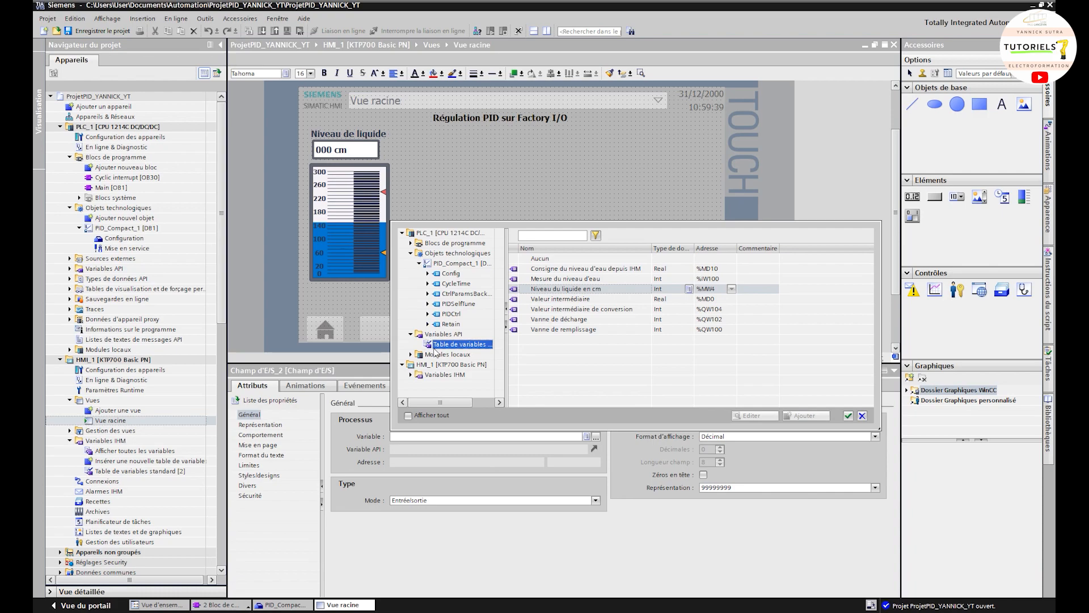
left_click(428, 324)
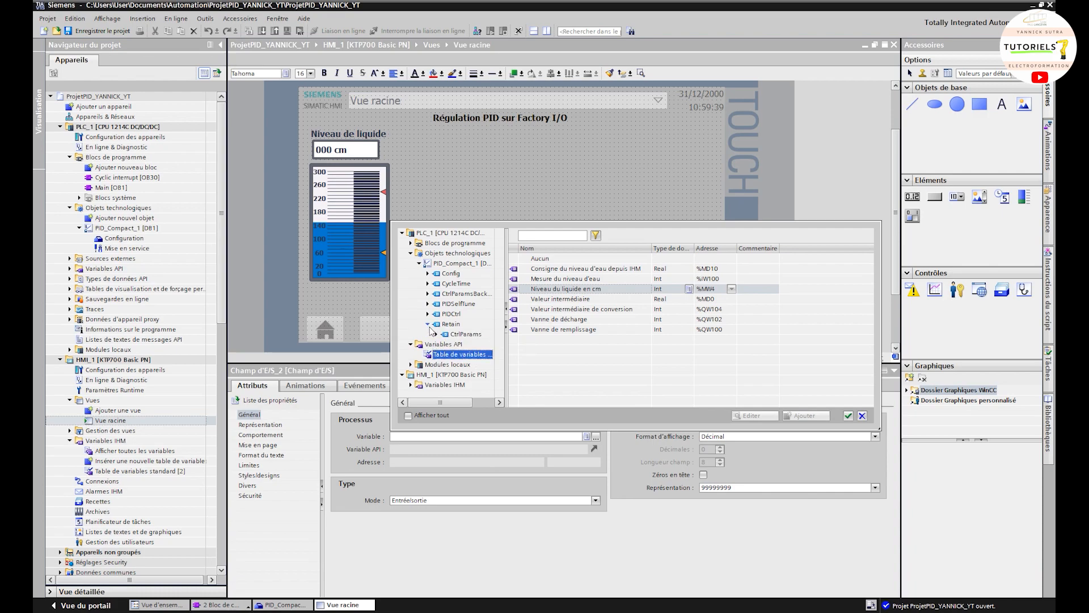
left_click(460, 336)
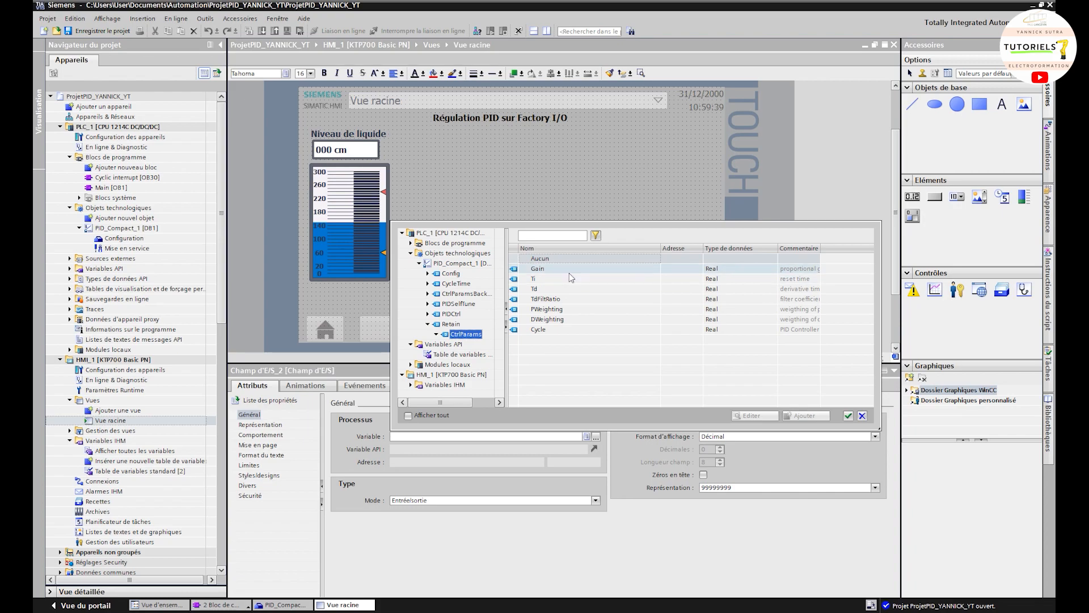
double_click(548, 269)
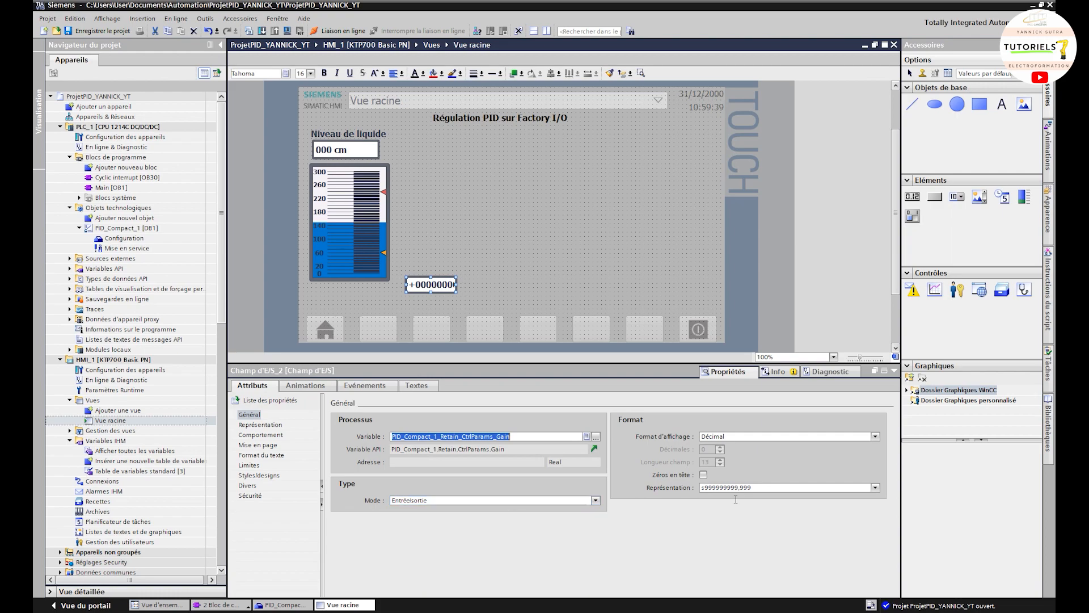
left_click(873, 487)
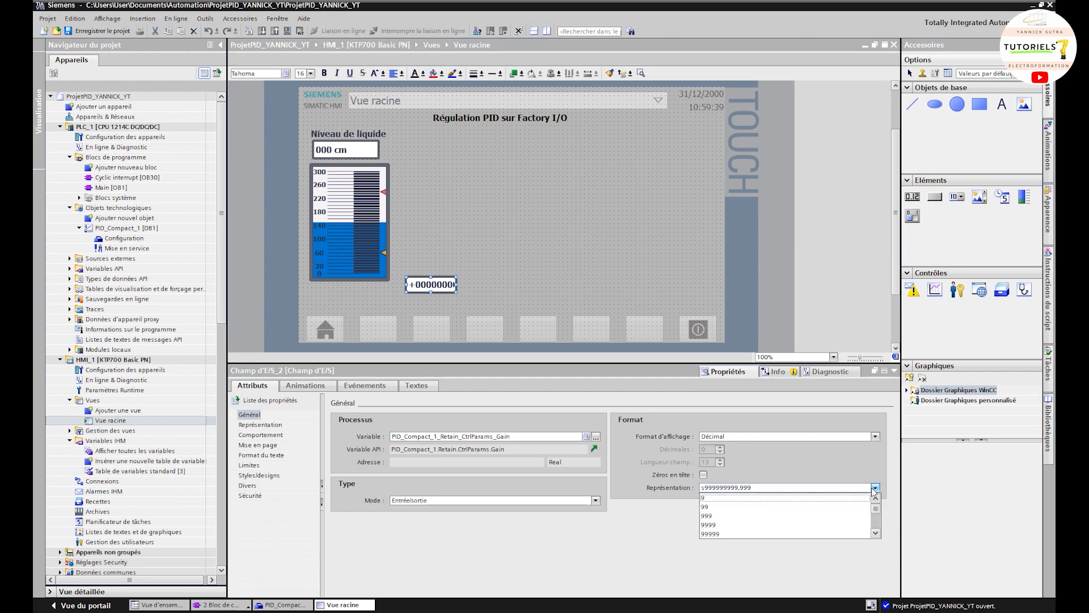
left_click(727, 517)
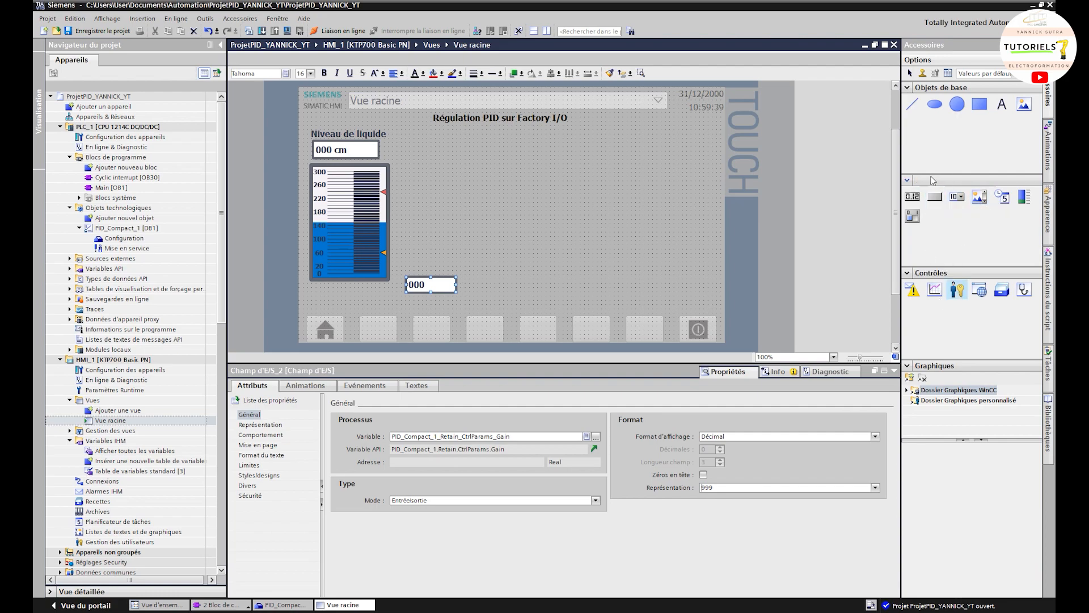
Add the text label "Gain (P)" directly under the new I/O field, aligned with its left edge.
left_click(1002, 104)
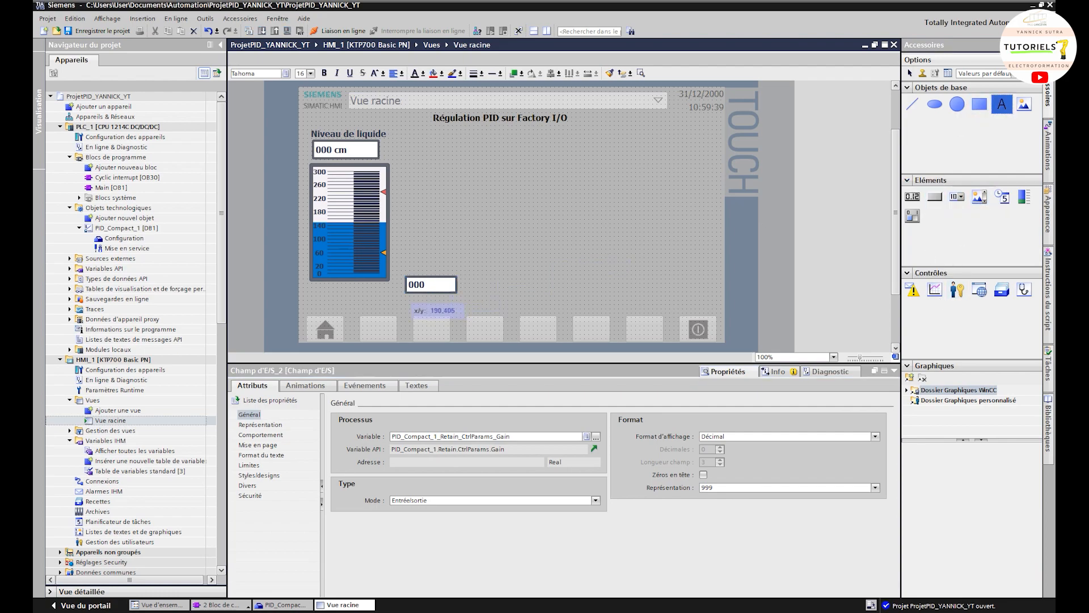
left_click(403, 306)
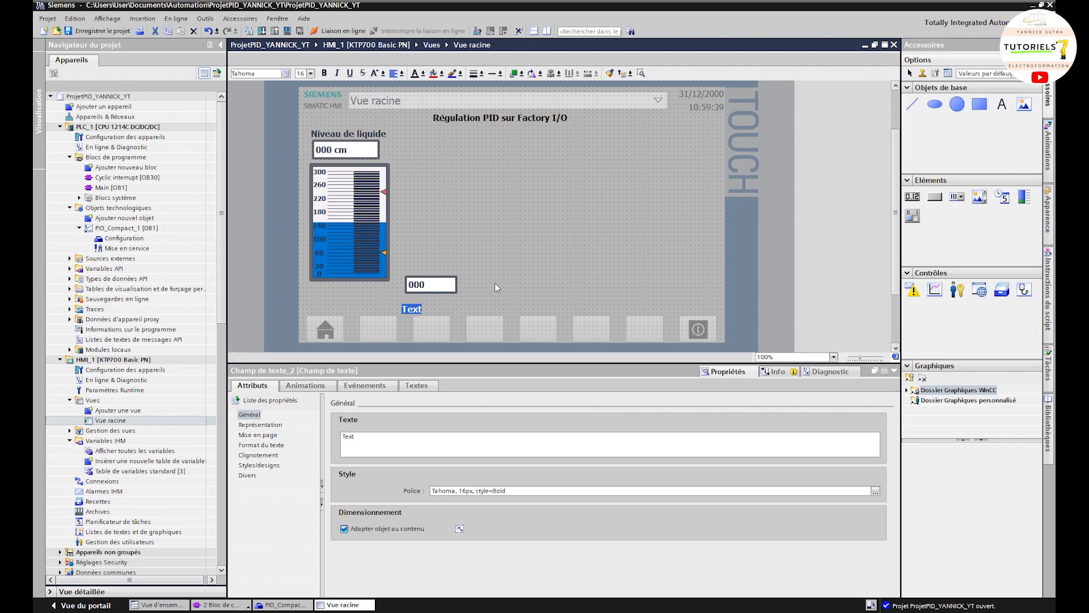
type("Gain (P)")
left_click(441, 308)
left_click_drag(427, 309, 431, 308)
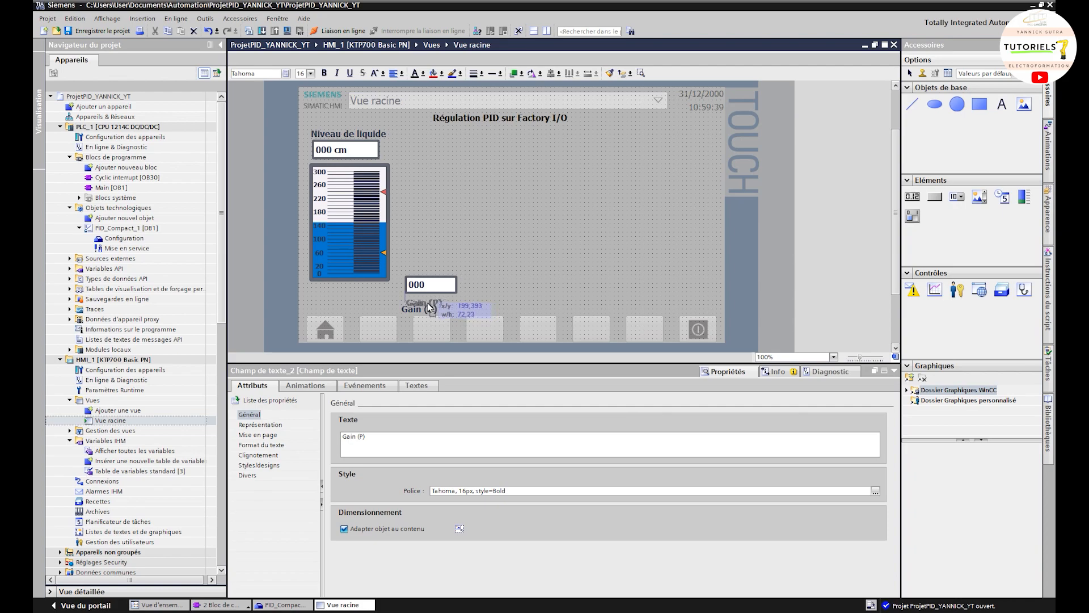
left_click(495, 267)
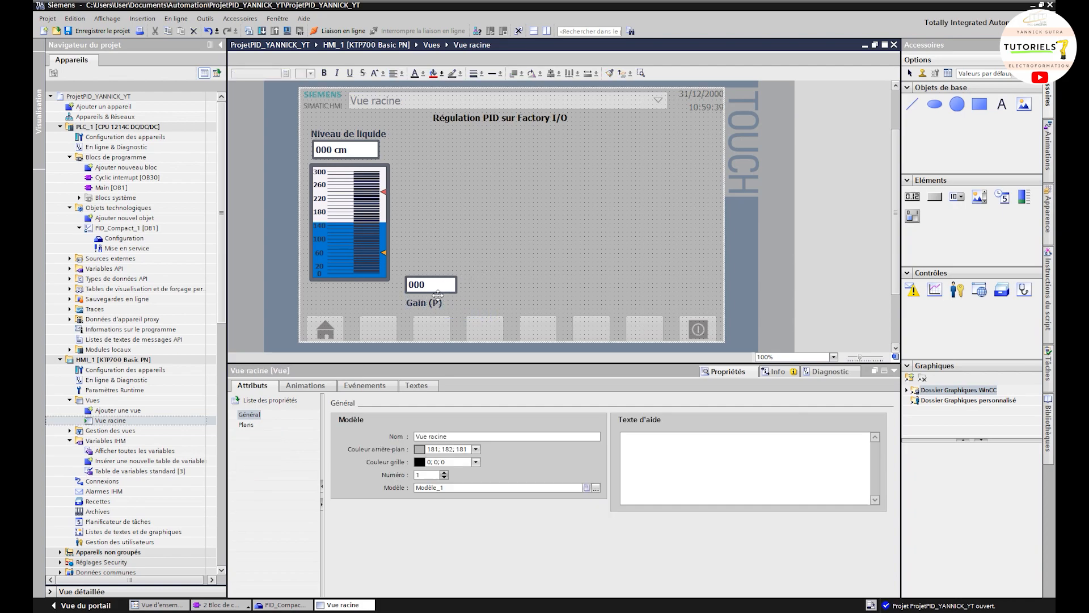
Duplicate the gain field and its label twice, placing the copies in a row to the right of the original.
left_click_drag(393, 312, 459, 276)
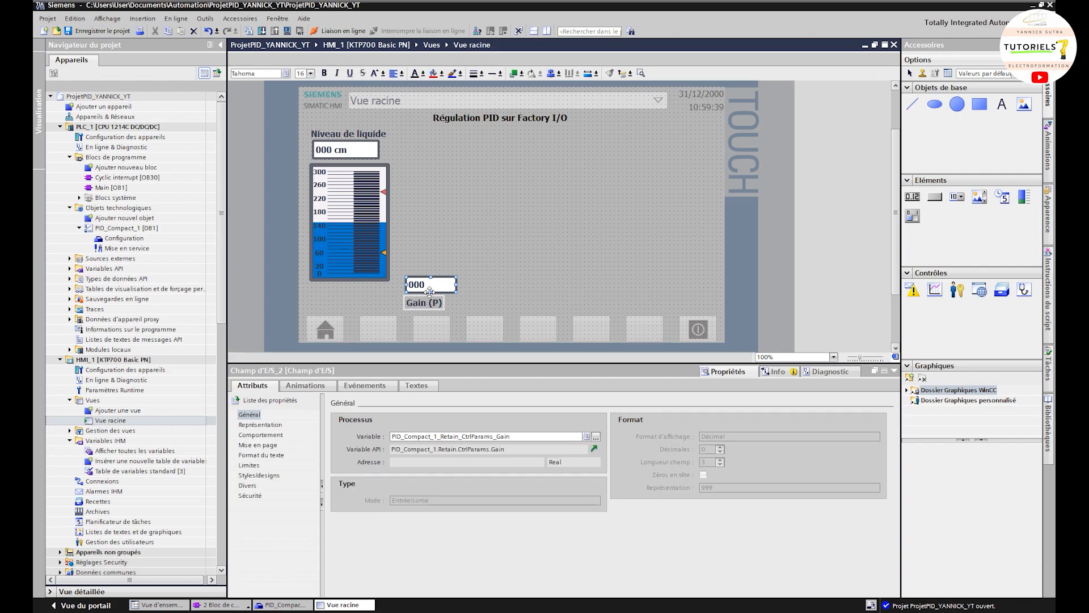
right_click(434, 290)
left_click(448, 303)
right_click(495, 265)
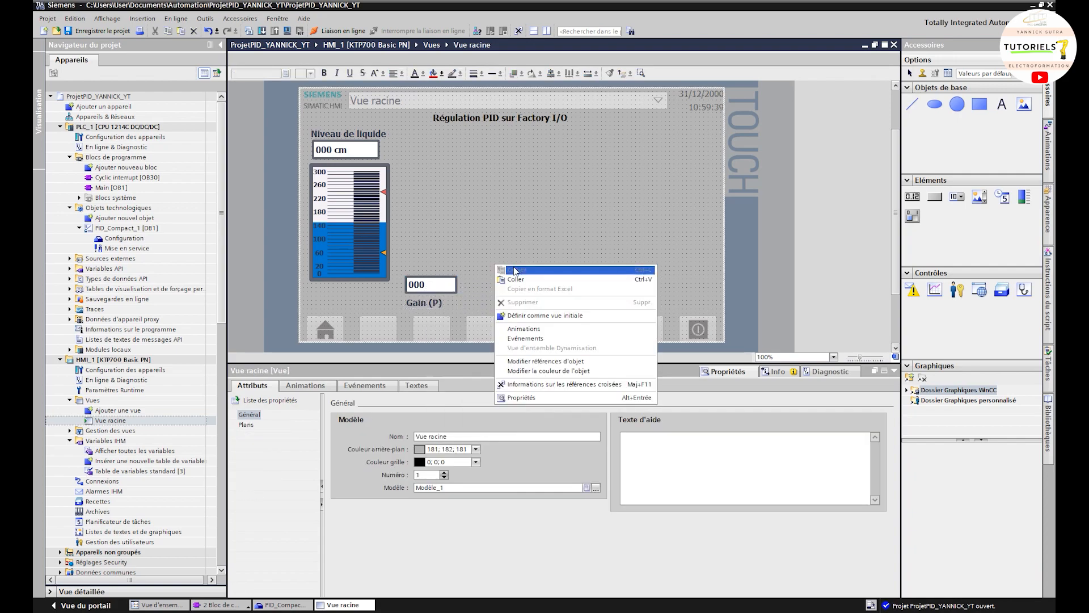
left_click(515, 277)
left_click_drag(445, 288, 503, 288)
right_click(553, 259)
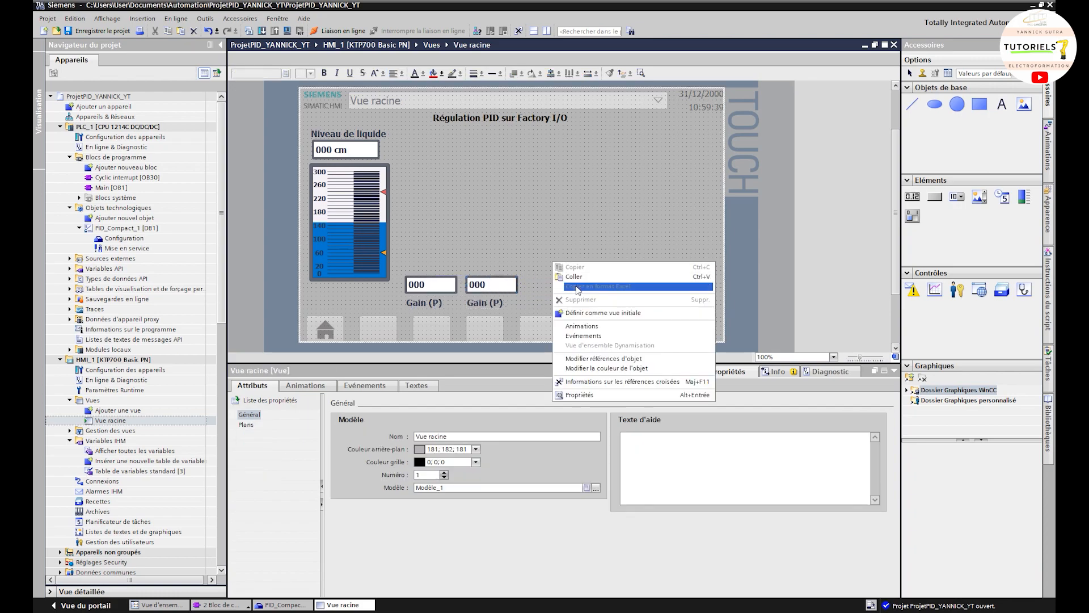
left_click(571, 278)
Change the middle field's label text to "Intégral (I)".
left_click(486, 304)
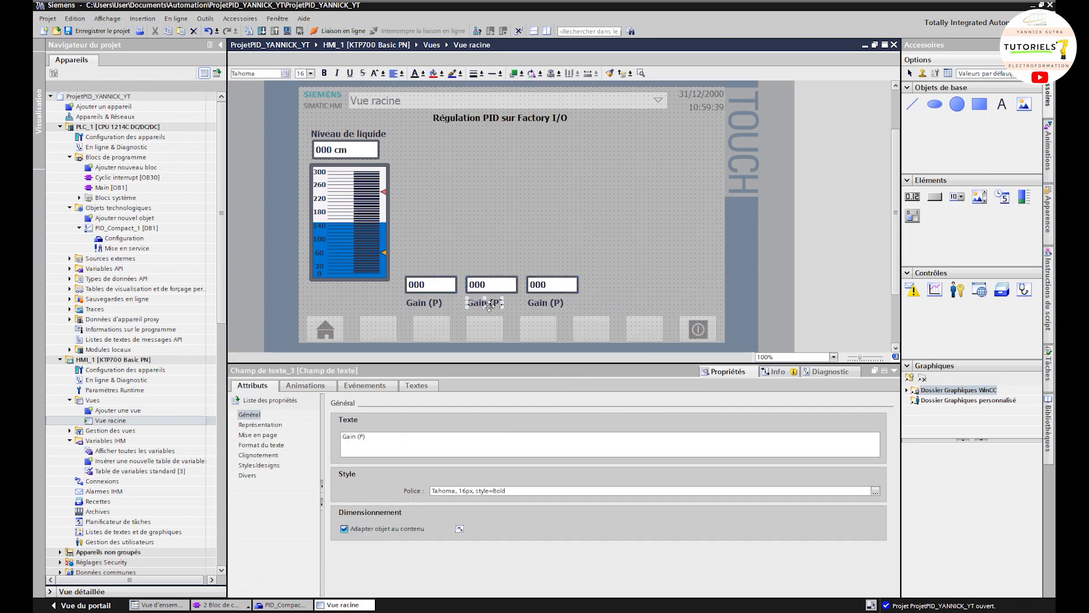
left_click(481, 305)
double_click(483, 303)
left_click(483, 303)
key("BackSpace")
key("BackSpace")
key("BackSpace")
type("Intégral")
key("Delete")
type("I")
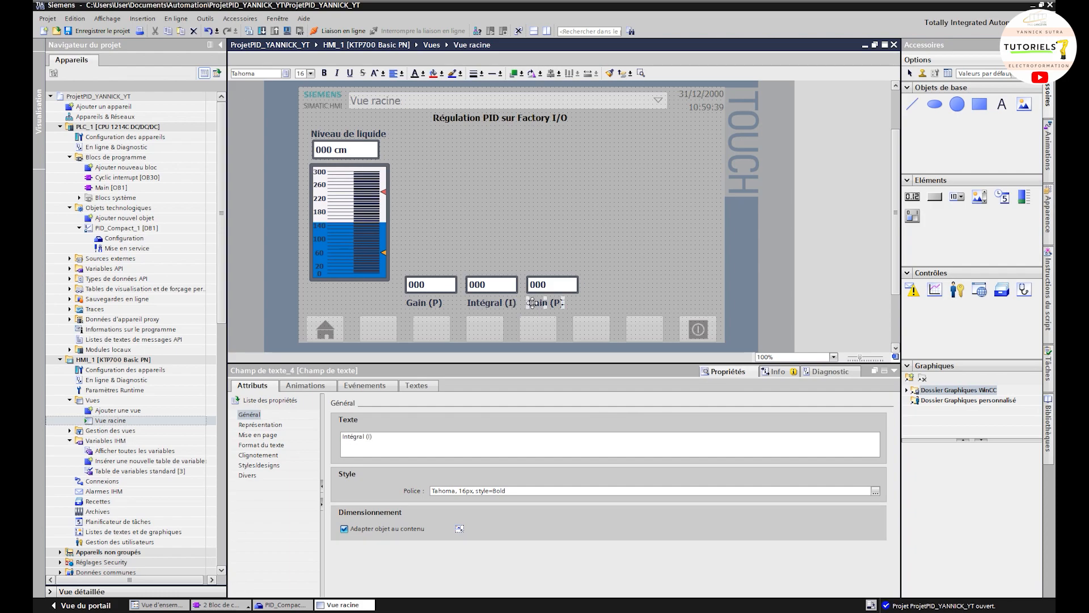
Change the third field's label text to "Dérivé (D)".
left_click(543, 303)
left_click_drag(540, 307, 528, 306)
type("Dév")
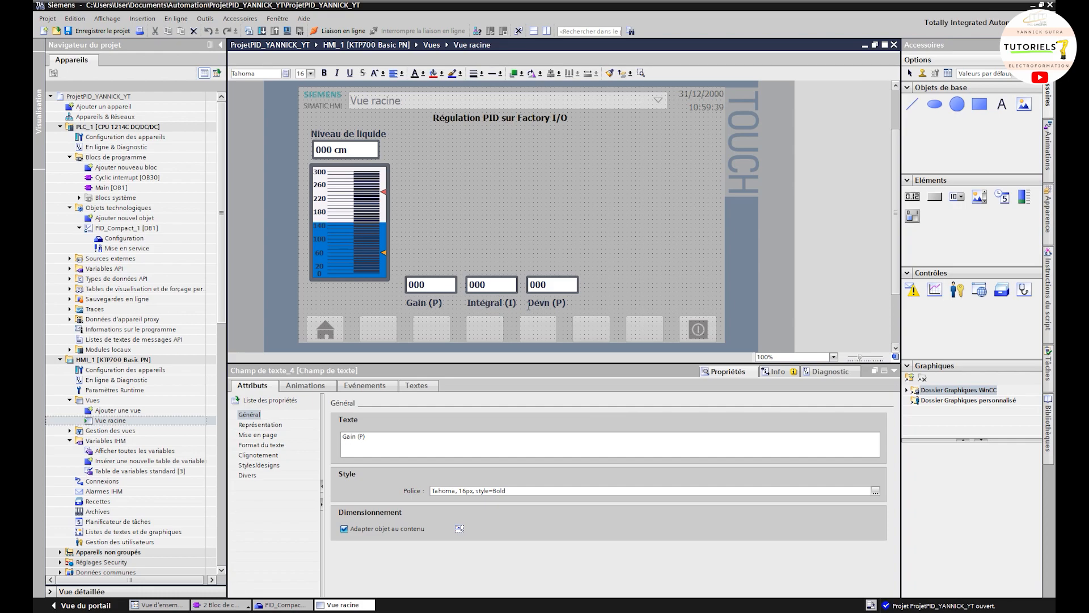
key("BackSpace")
type("rivé")
key("Delete")
type("D")
Assign the PLC variable PID_Compact_1.Retain.CtrlParams.Ti to the I/O field above the "Intégral (I)" label.
left_click(484, 287)
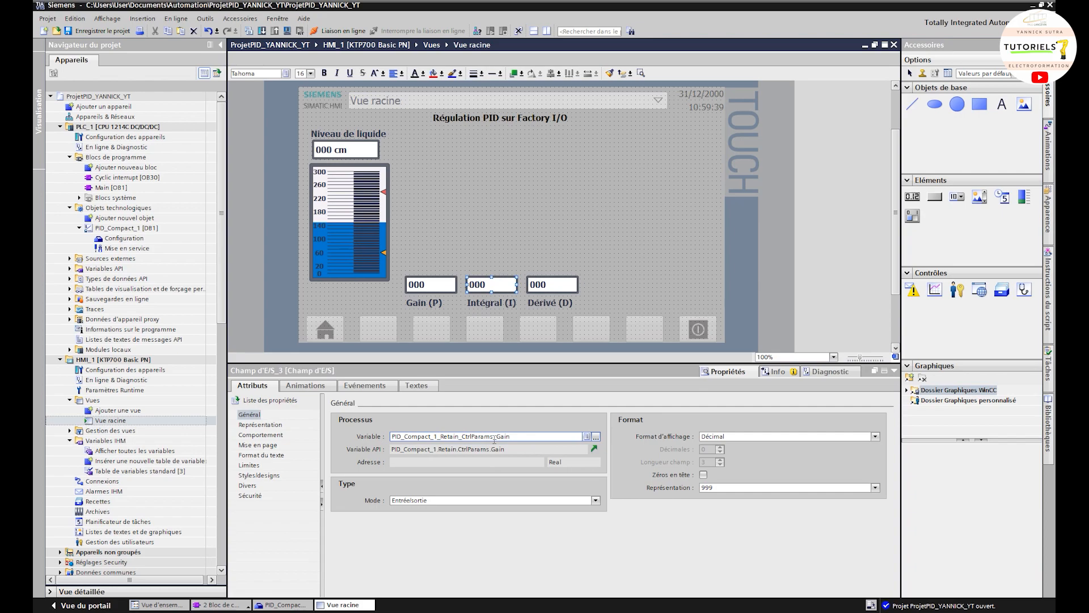
left_click(595, 437)
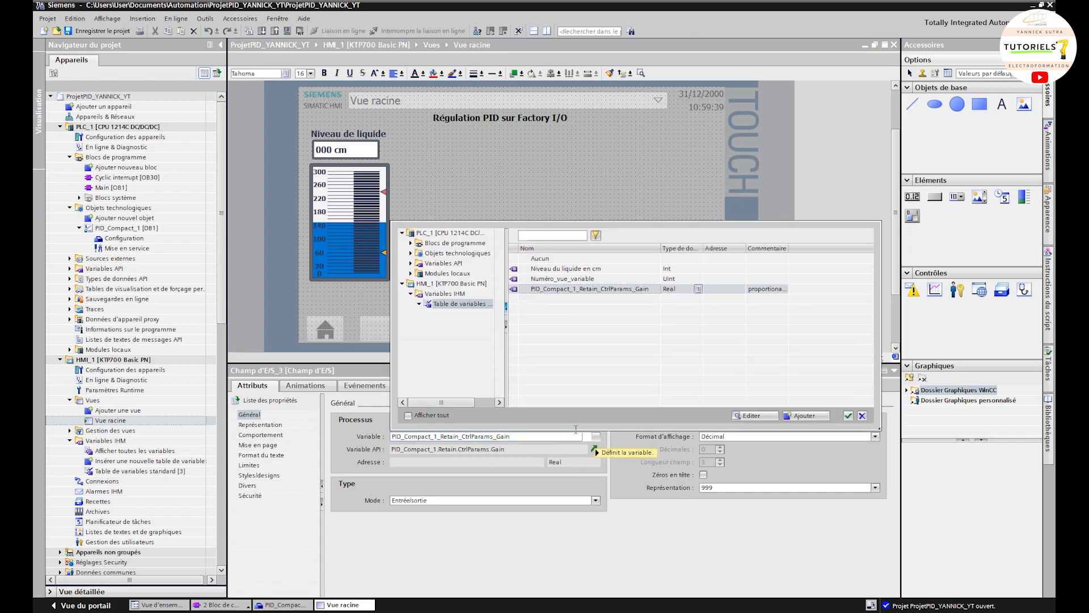
left_click(410, 253)
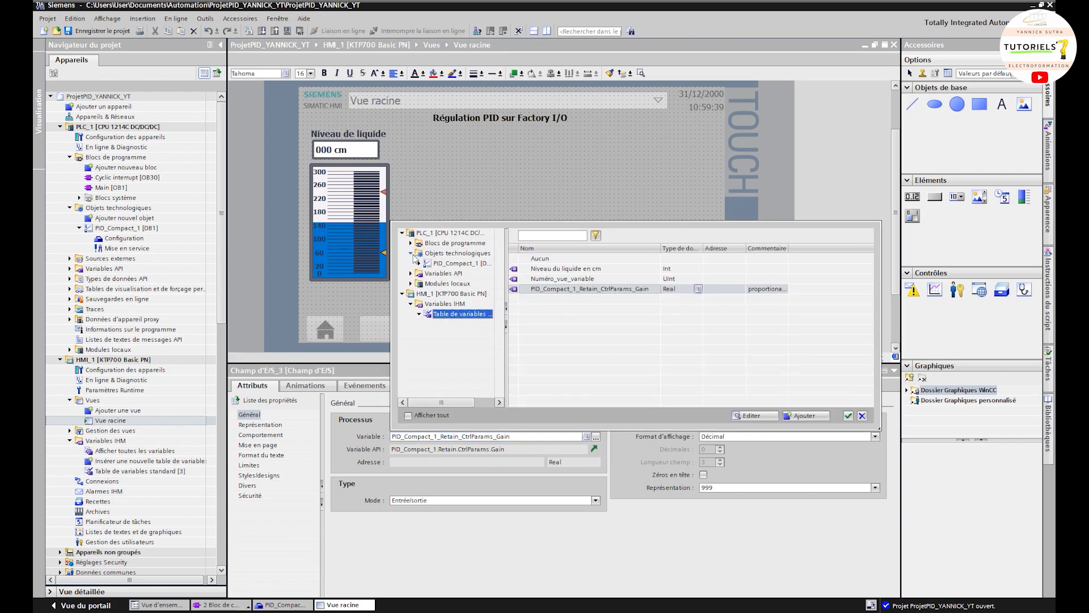
left_click(420, 264)
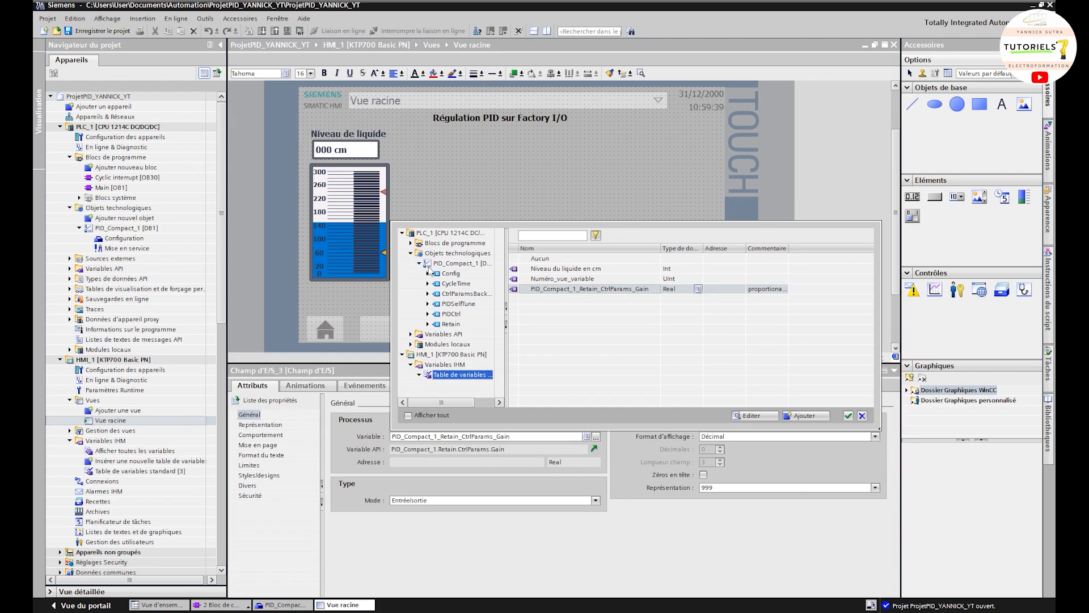
left_click(428, 324)
left_click(461, 334)
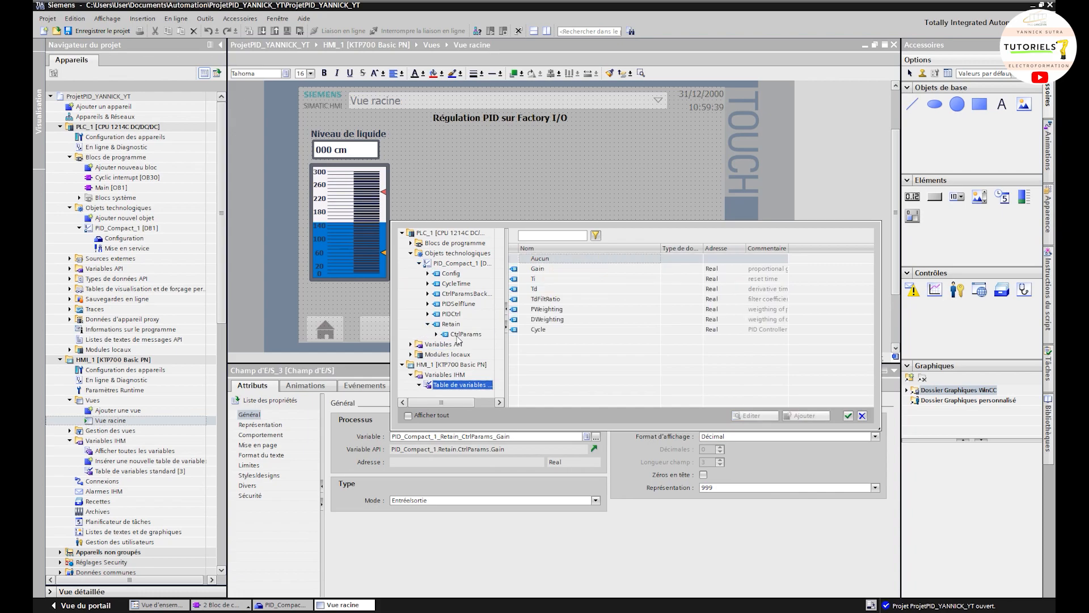
double_click(534, 279)
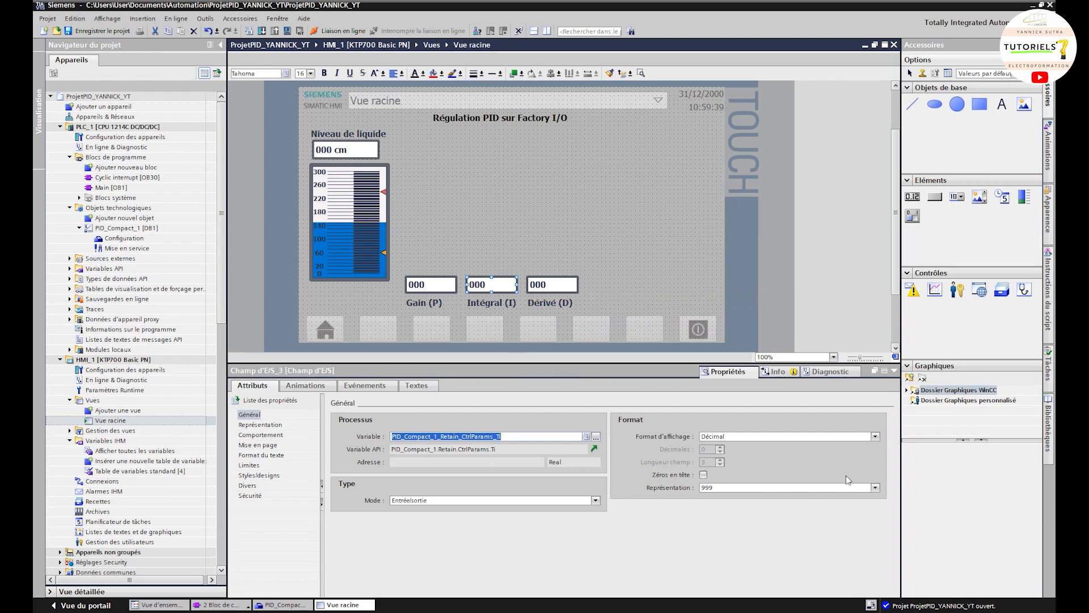
Set the integral field's display format to 9999 and its unit to s.
left_click(875, 487)
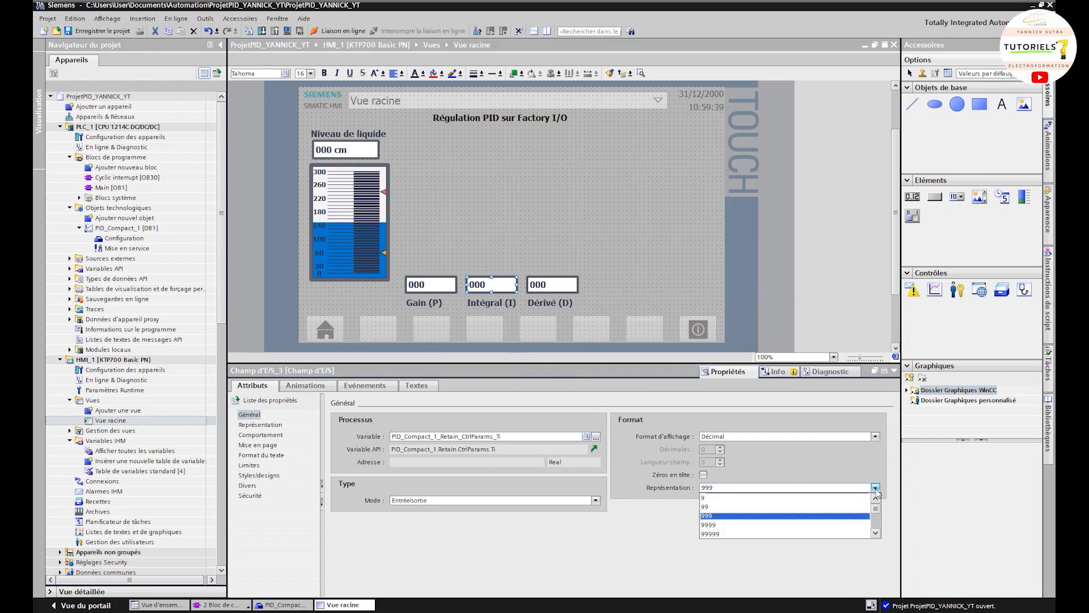
left_click(716, 524)
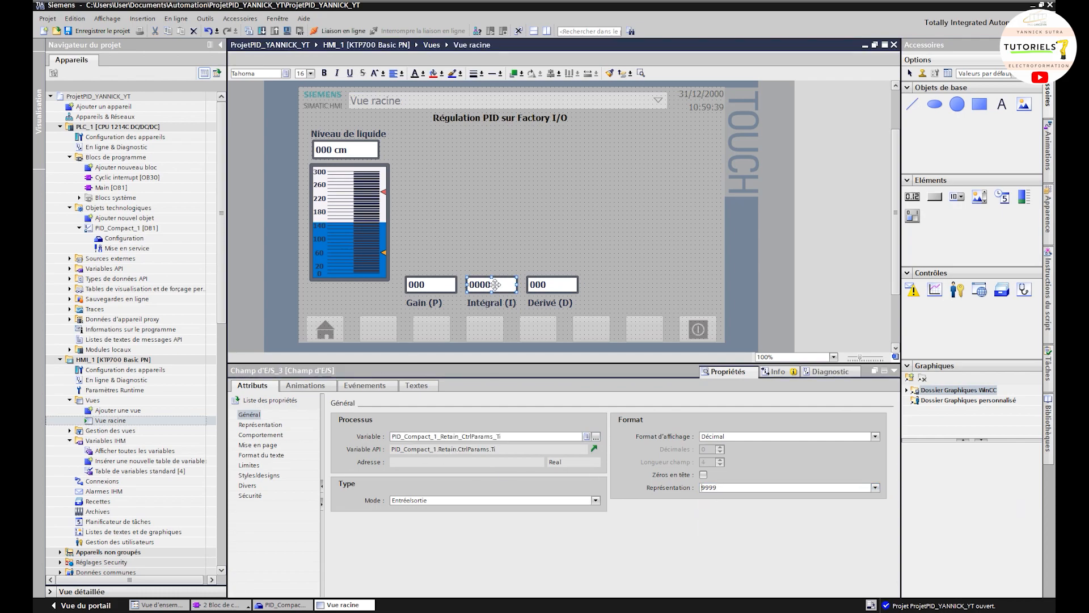
left_click(263, 426)
left_click(447, 515)
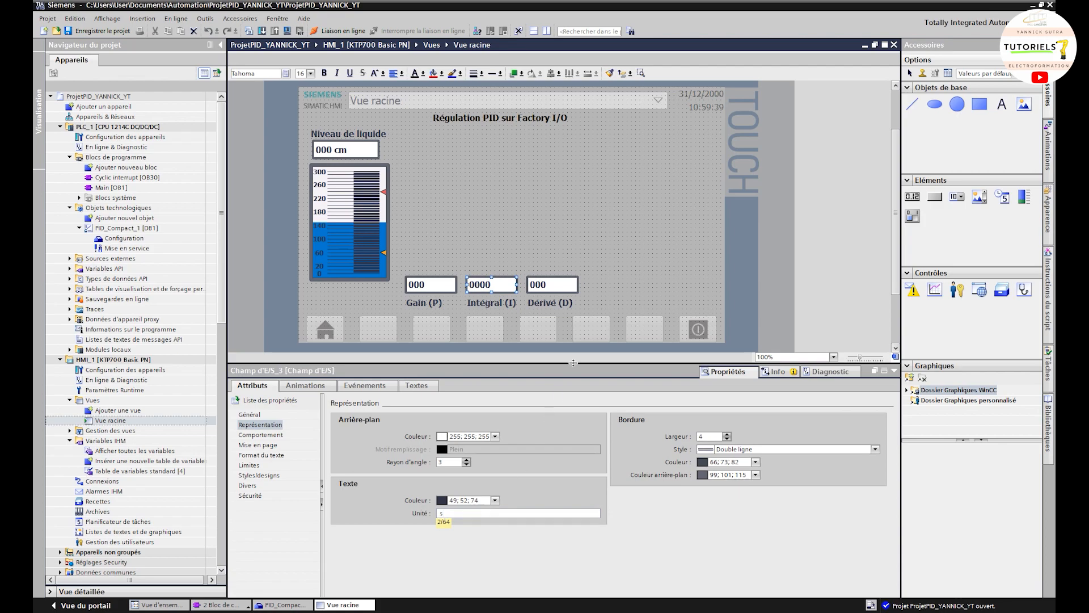
Assign the PLC variable PID_Compact_1.Retain.CtrlParams.Td to the I/O field above the "Dérivé (D)" label.
left_click(647, 270)
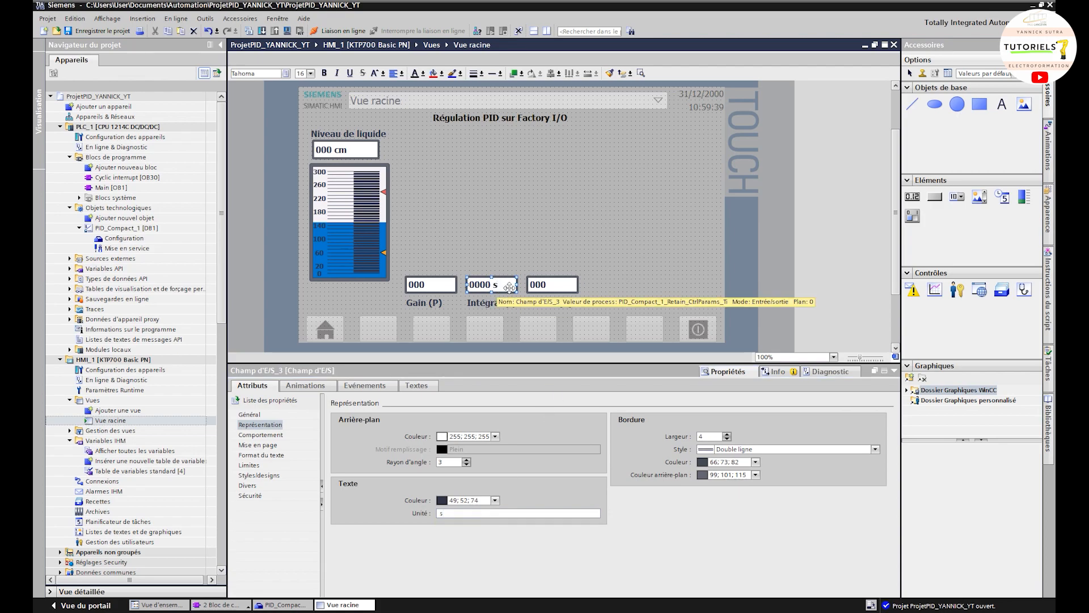
left_click(556, 286)
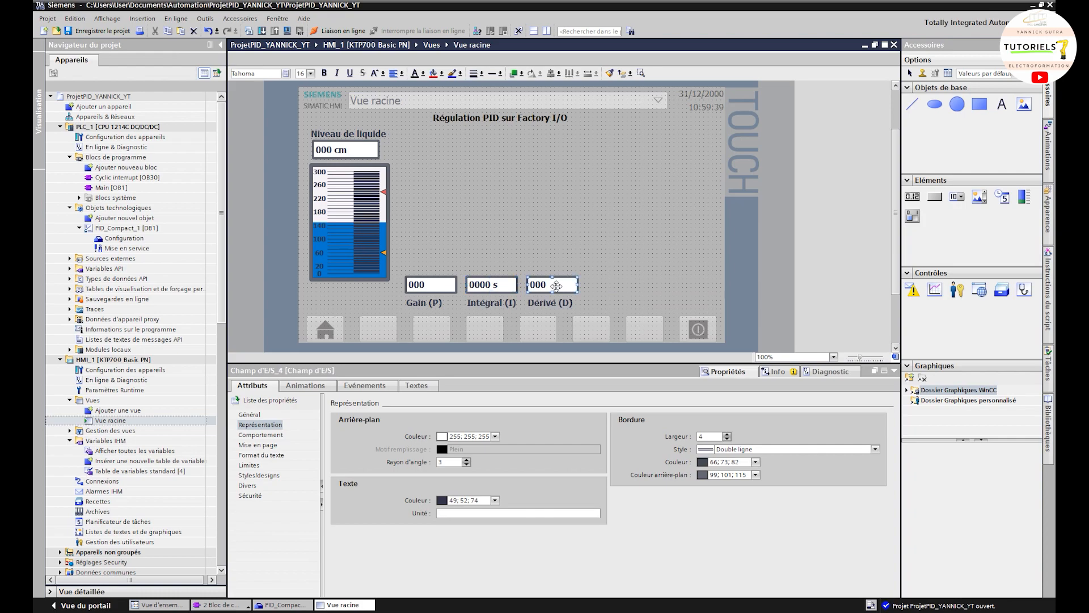
left_click(511, 312)
left_click(558, 286)
left_click(248, 415)
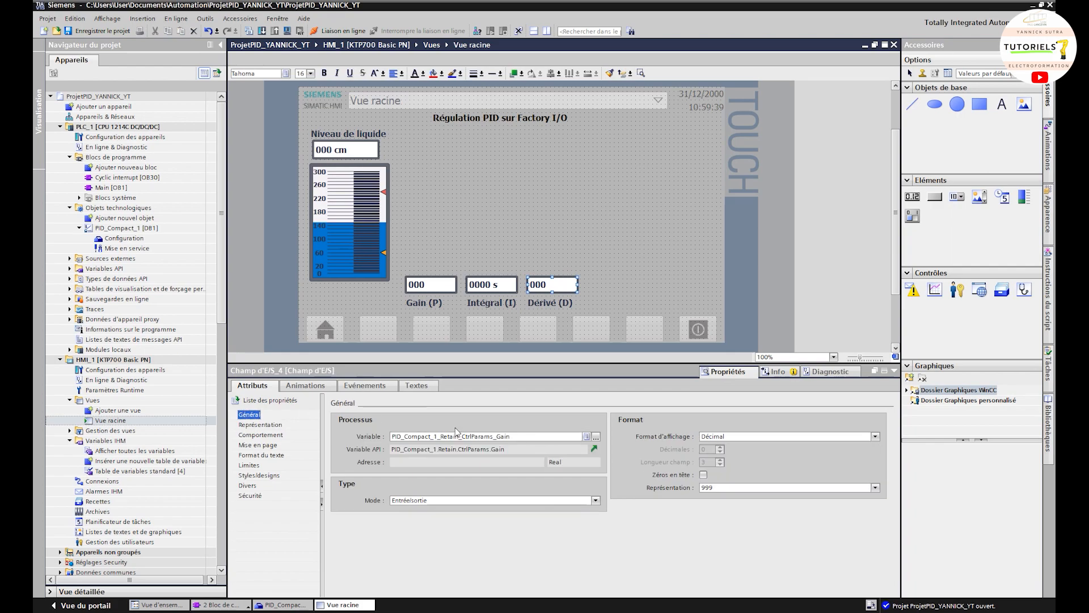
left_click(597, 437)
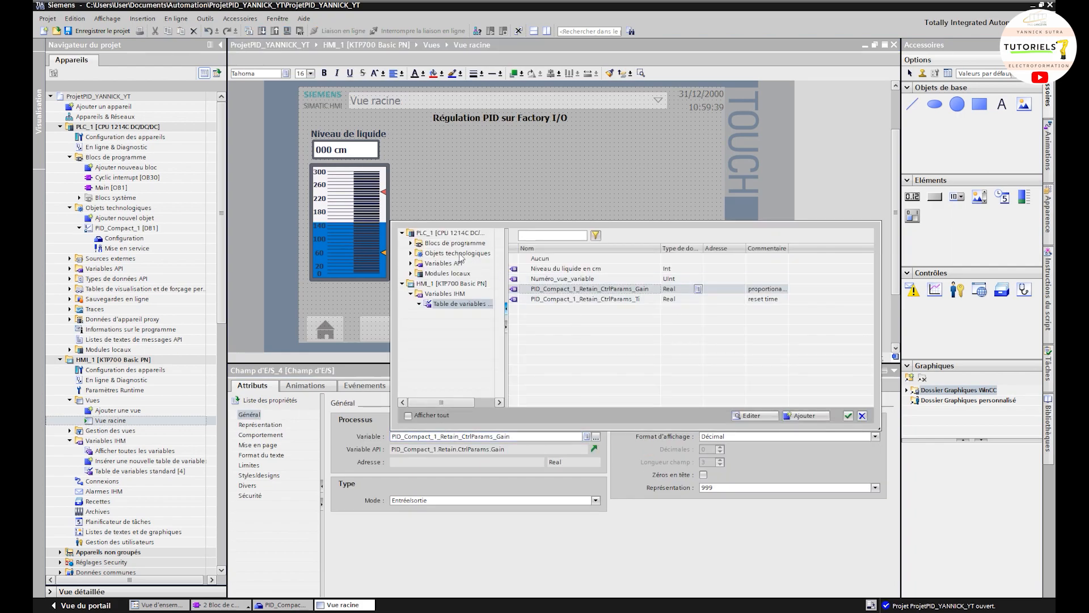
left_click(411, 254)
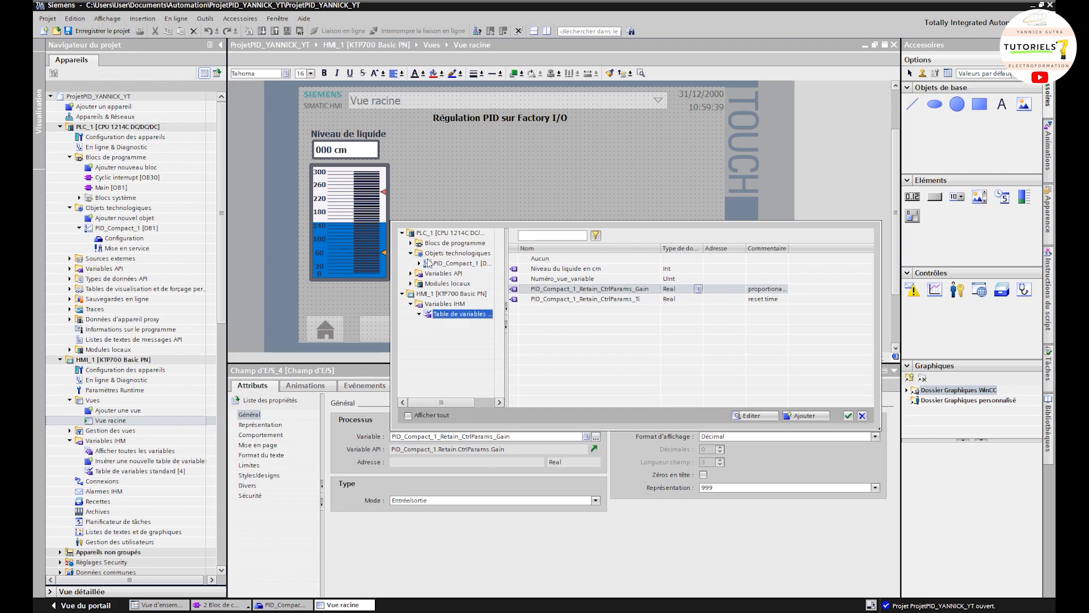
left_click(420, 263)
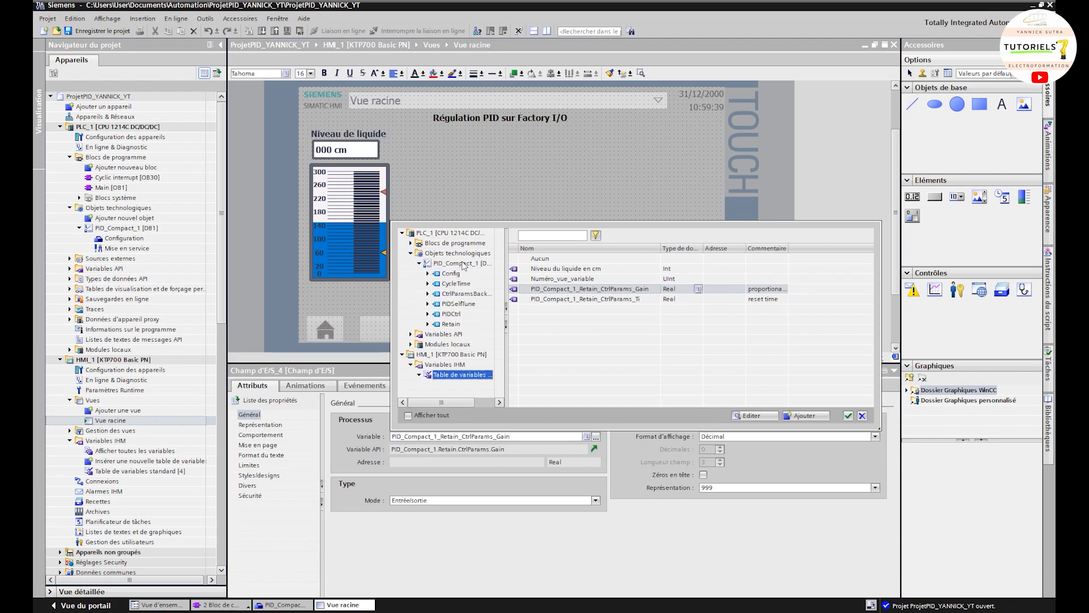
left_click(428, 324)
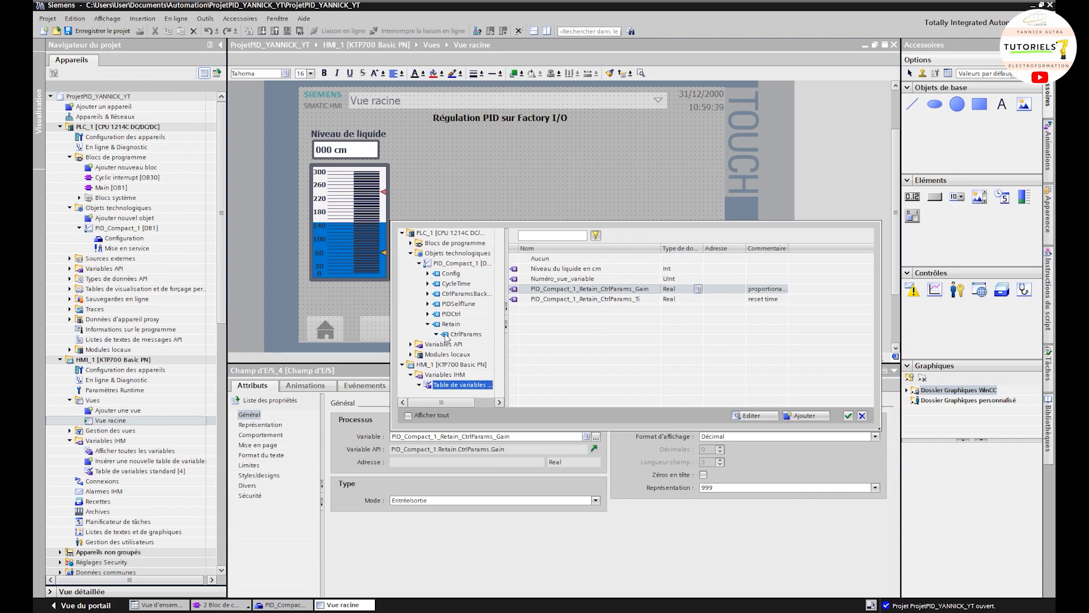
left_click(454, 334)
left_click(539, 290)
double_click(539, 289)
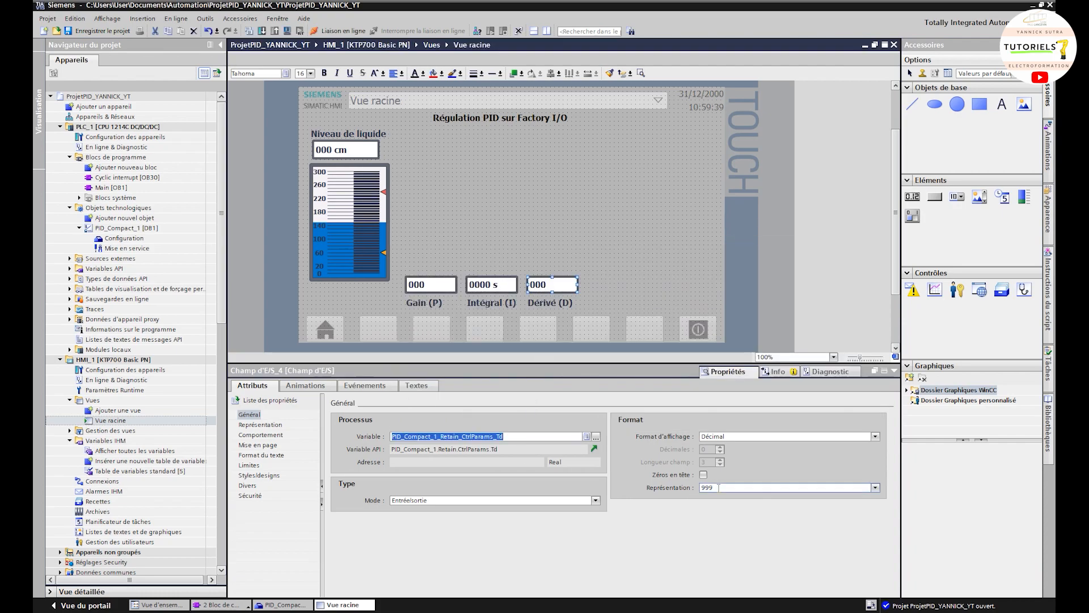
Set the derivative field's text unit to s.
left_click(481, 437)
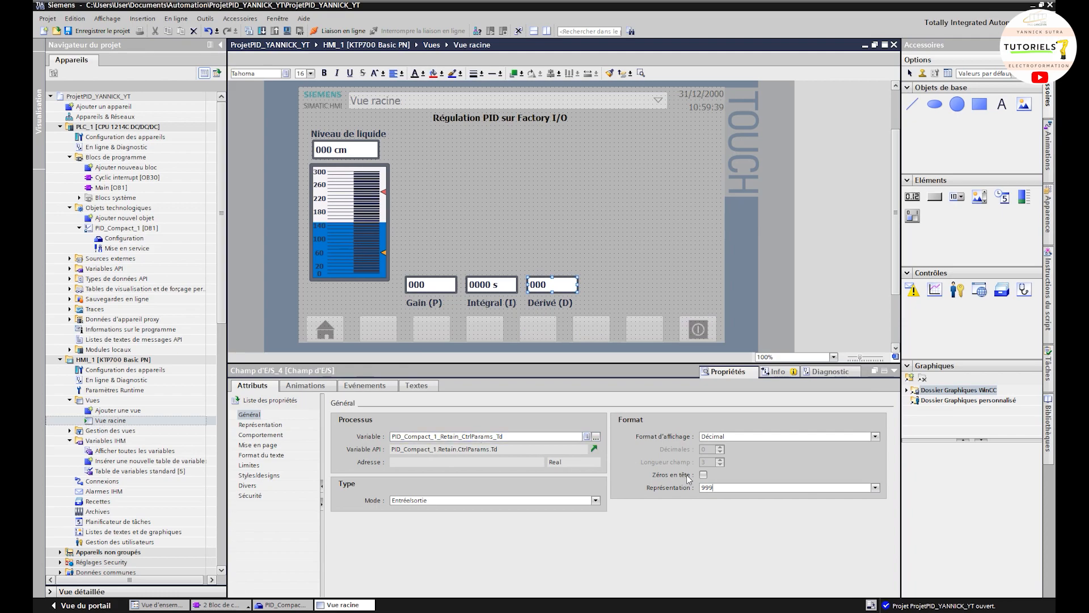
left_click(318, 386)
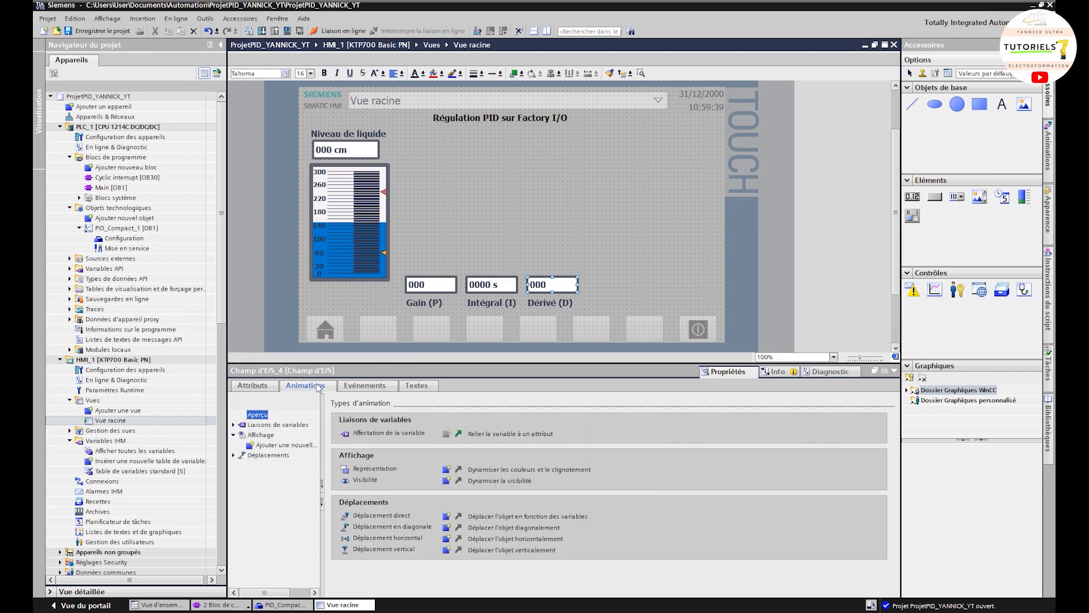
left_click(254, 389)
left_click(266, 425)
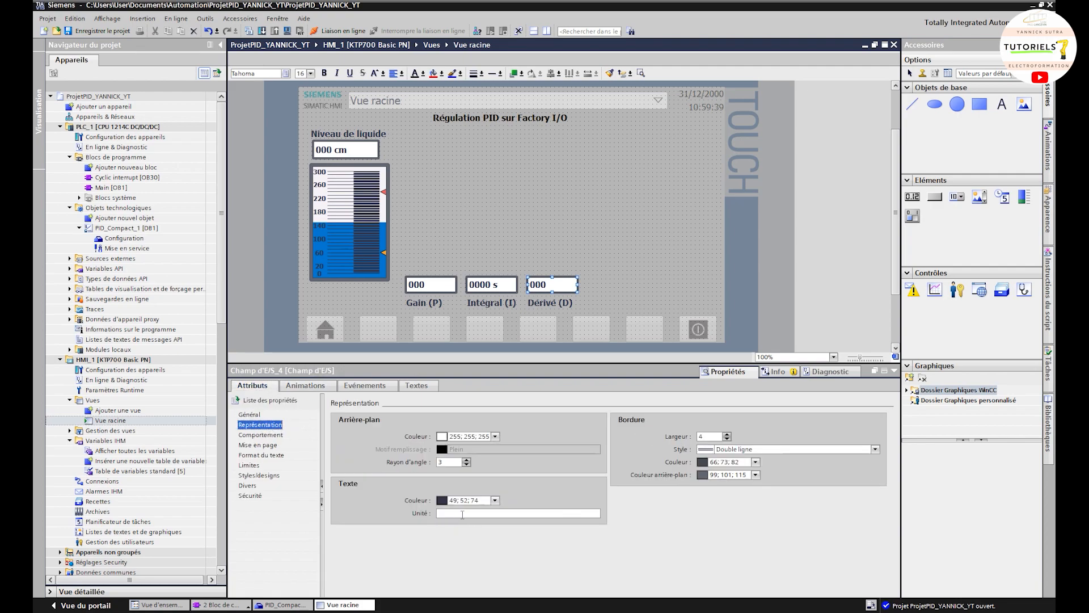
left_click(462, 514)
scroll(618, 286, "up", 2)
left_click(625, 278)
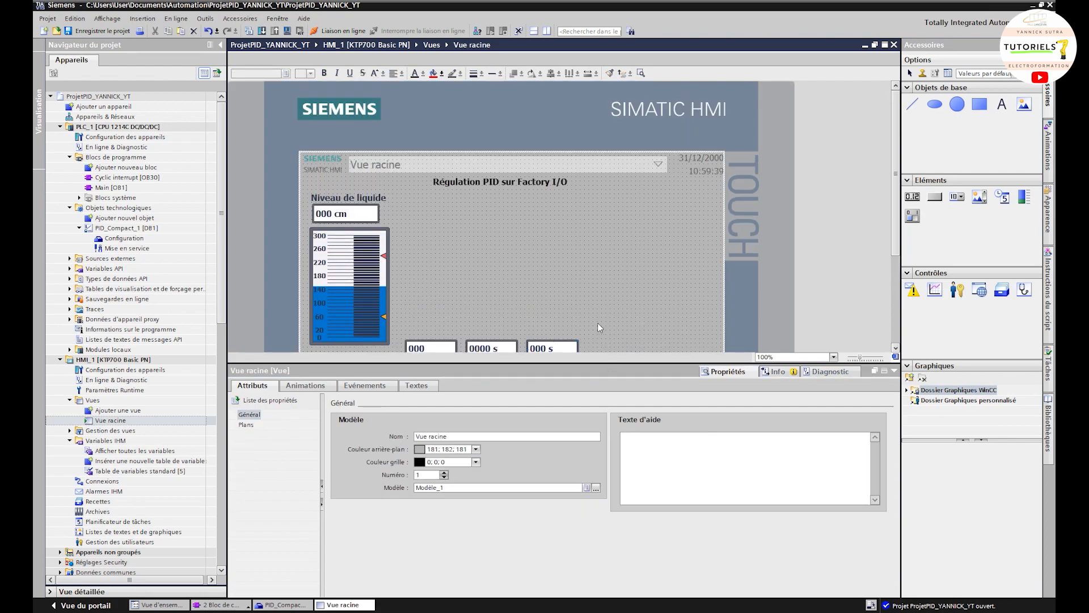
scroll(657, 313, "down", 3)
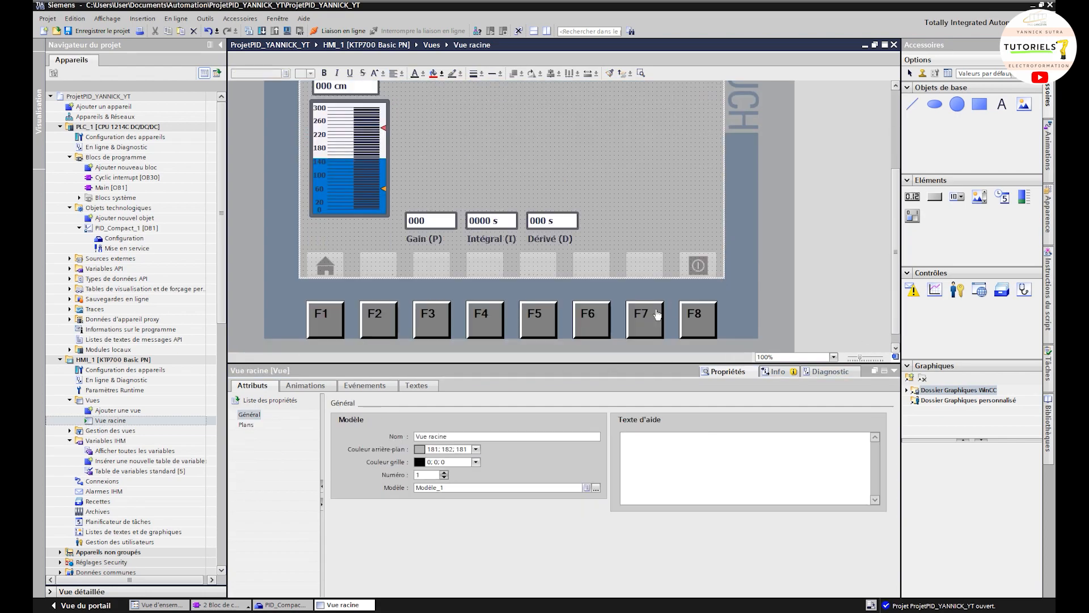
left_click(505, 220)
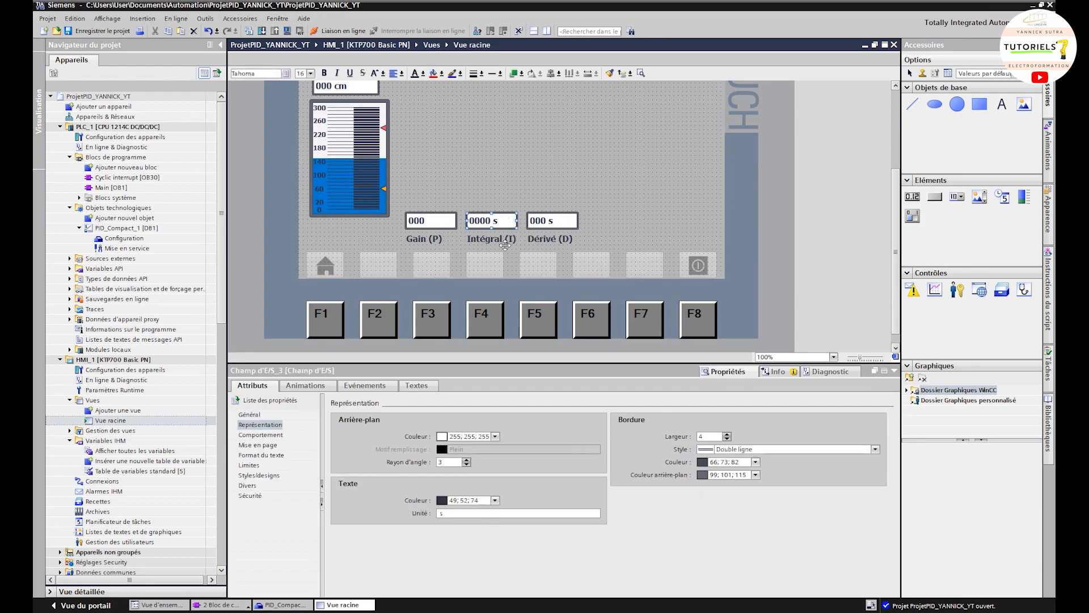
left_click(262, 415)
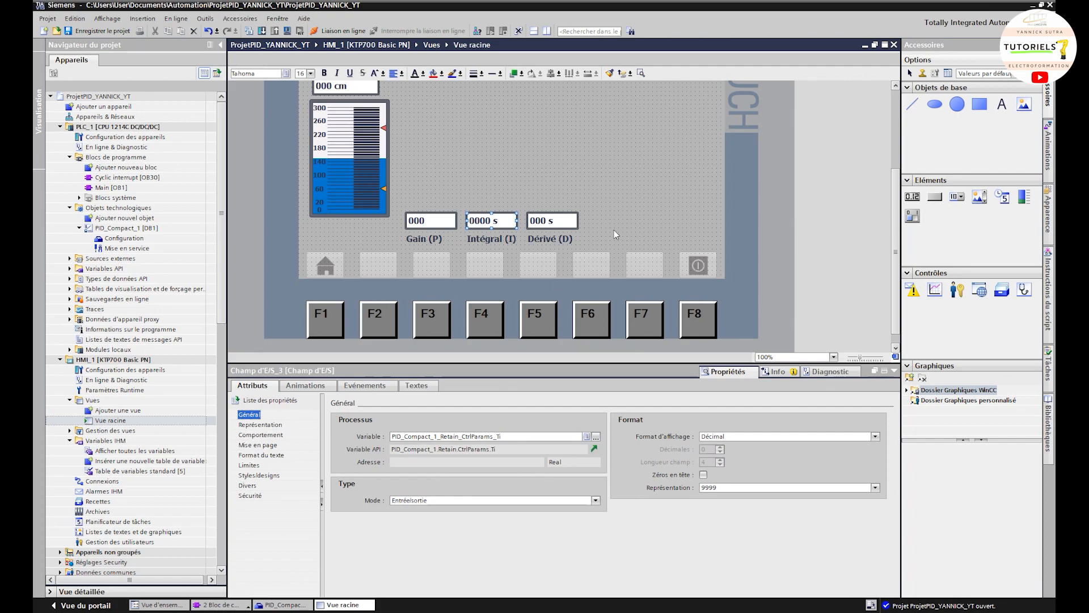
left_click(684, 212)
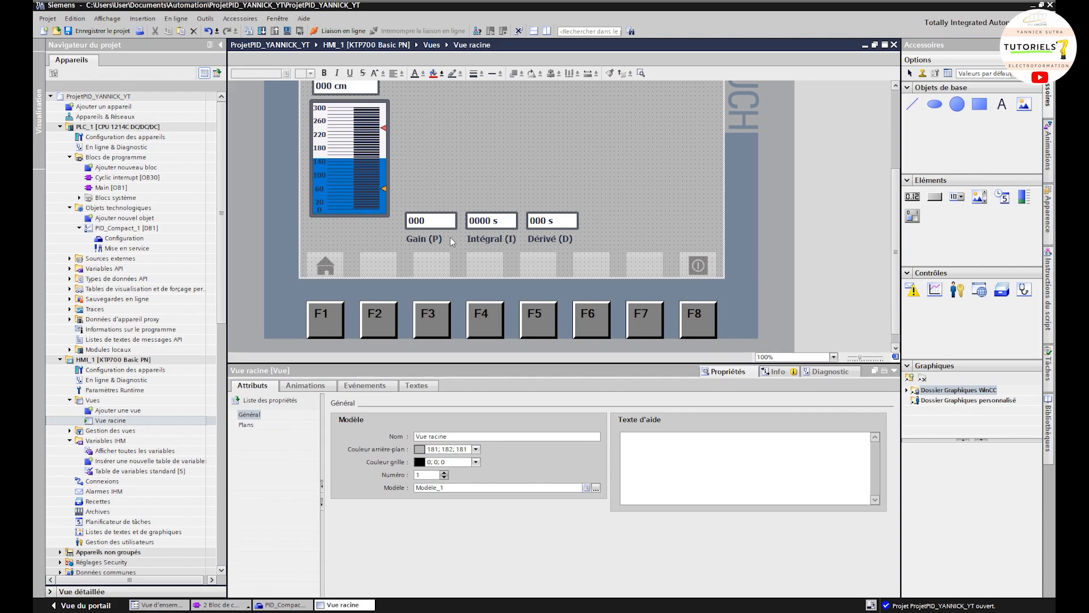
Add a text field reading "Consigne" beside the "Dérivé (D)" label on the root screen.
scroll(457, 211, "up", 3)
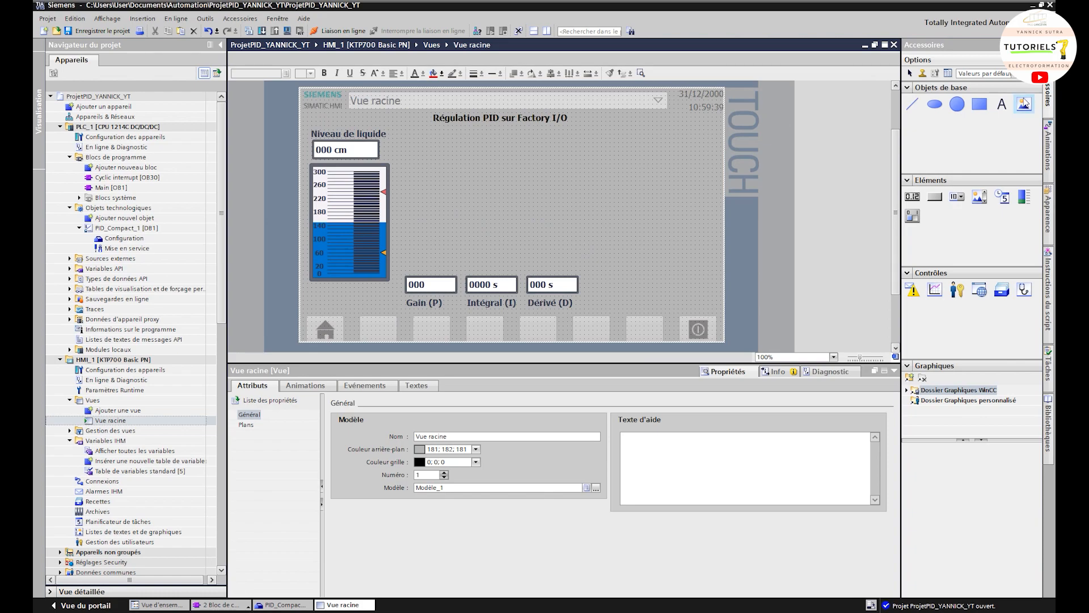
left_click(1002, 102)
left_click(612, 293)
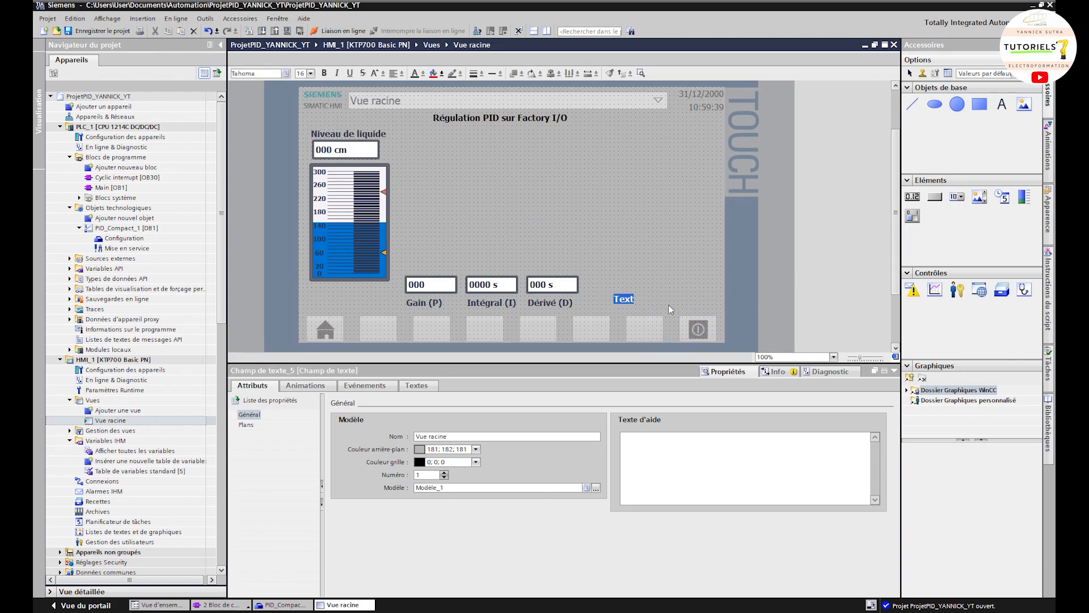
type("Consigne")
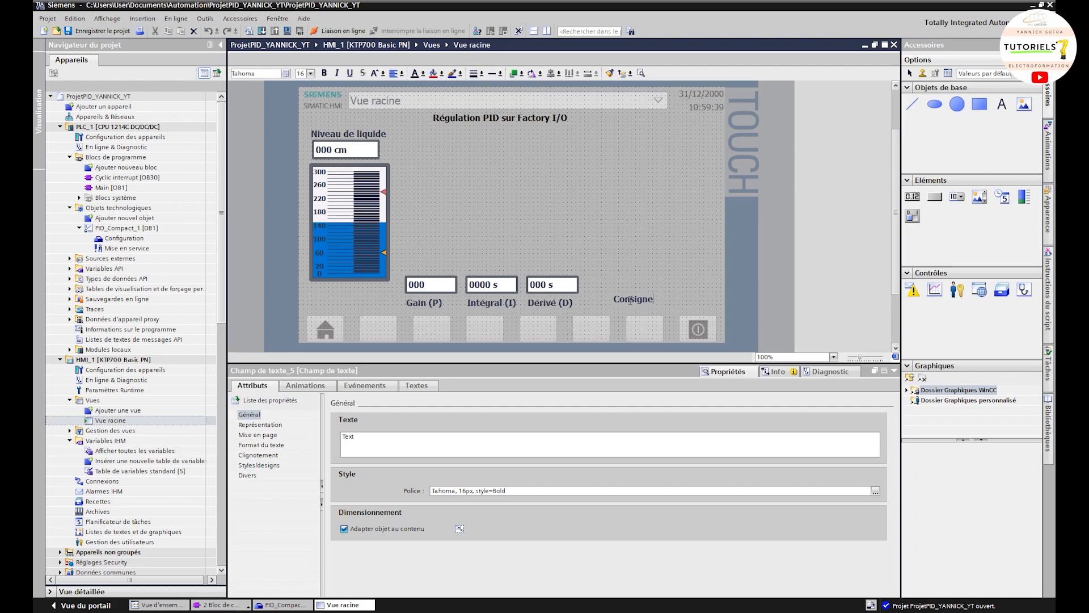
left_click(778, 258)
Place an I/O field above the "Consigne" label and assign it the PLC variable "Consigne du niveau d'eau depuis IHM".
left_click_drag(911, 199, 652, 284)
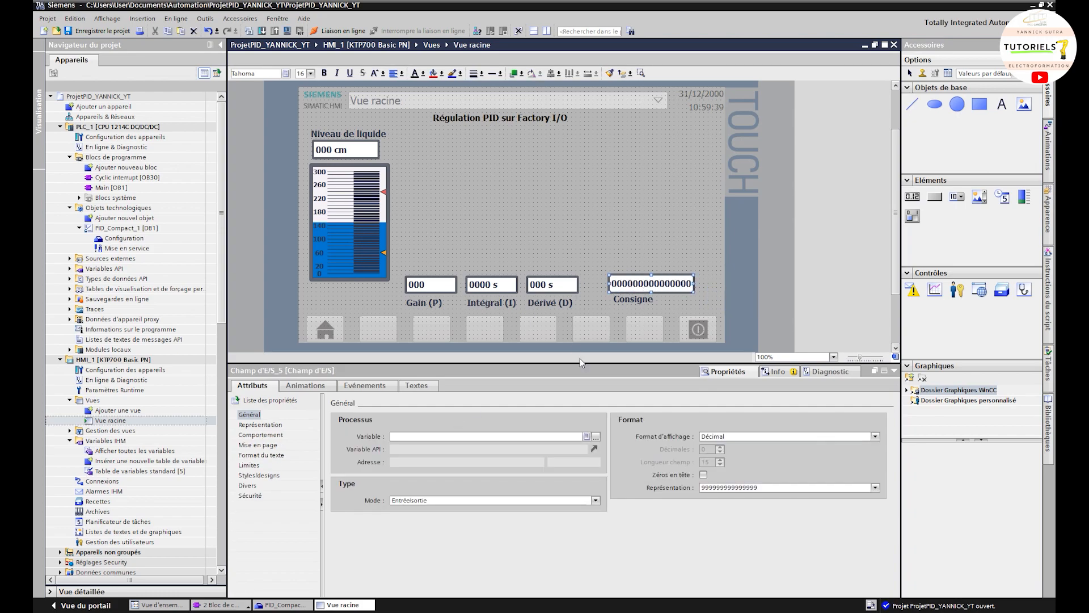
left_click(596, 437)
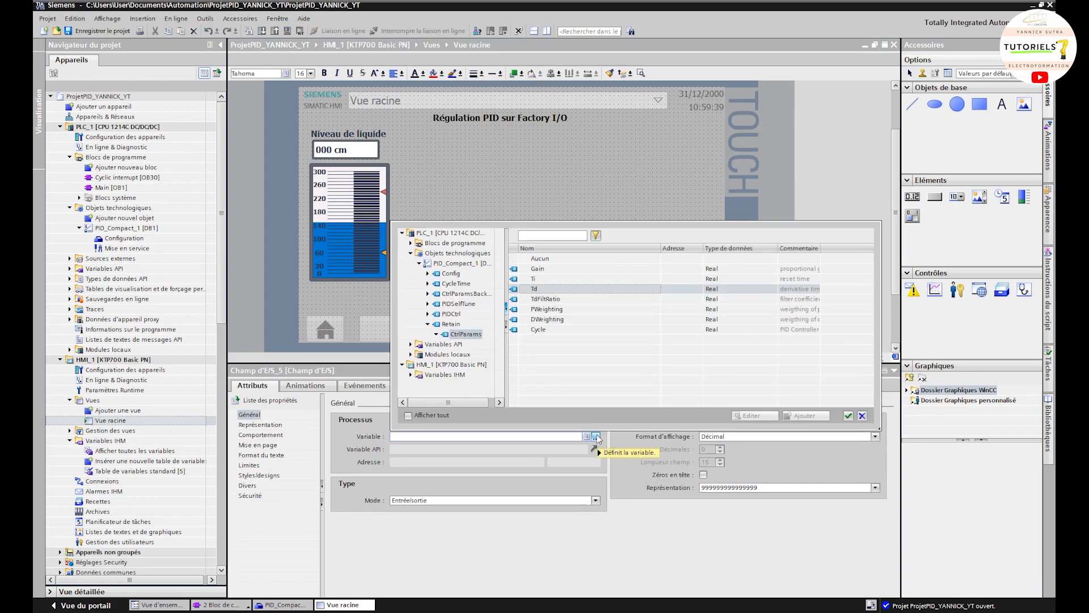
left_click(409, 253)
left_click(411, 263)
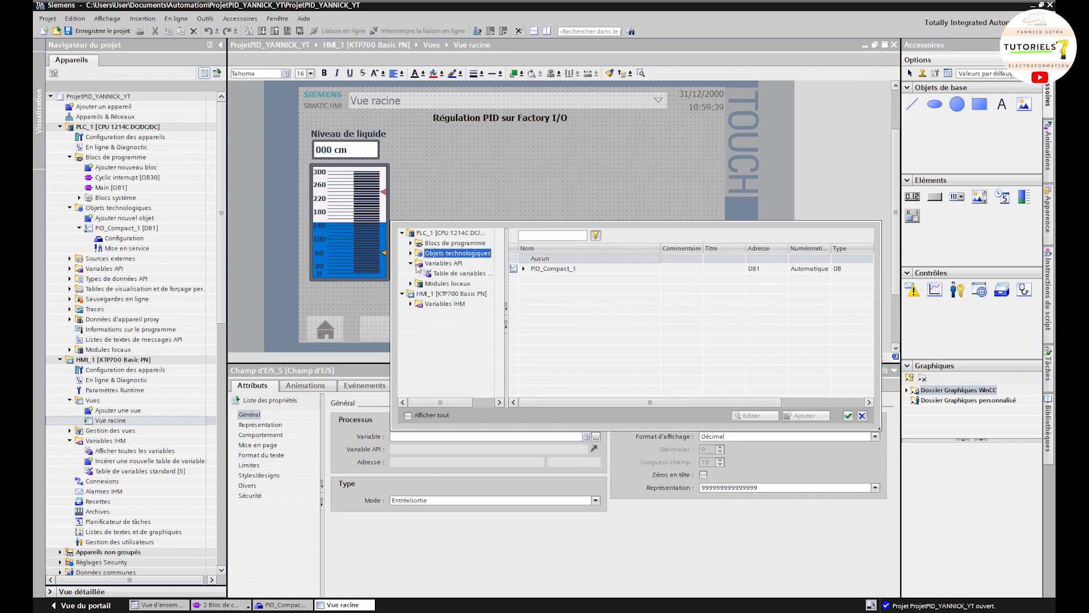
left_click(435, 273)
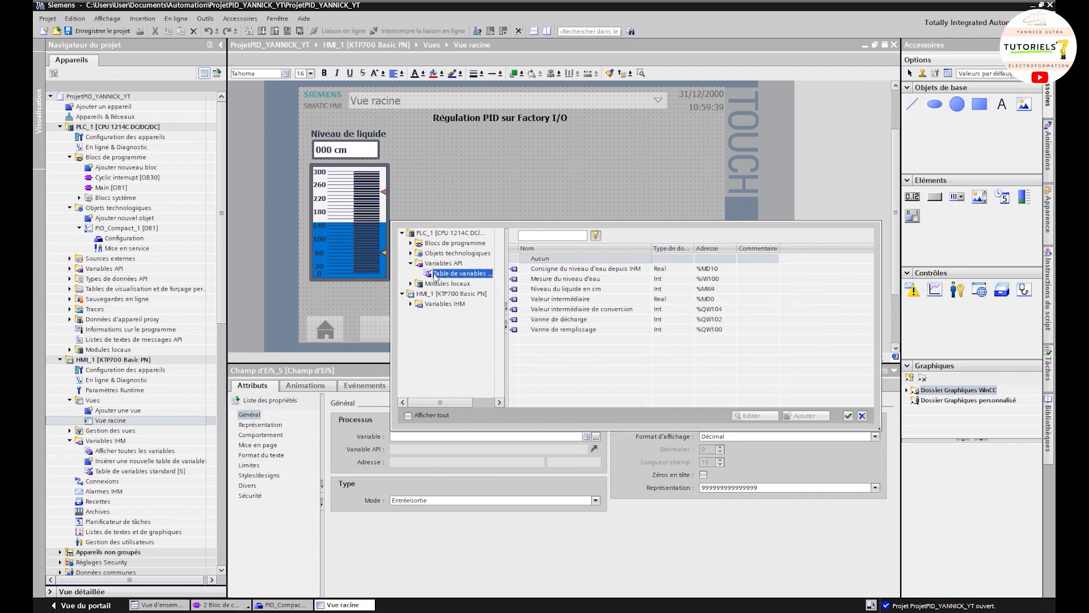
double_click(579, 272)
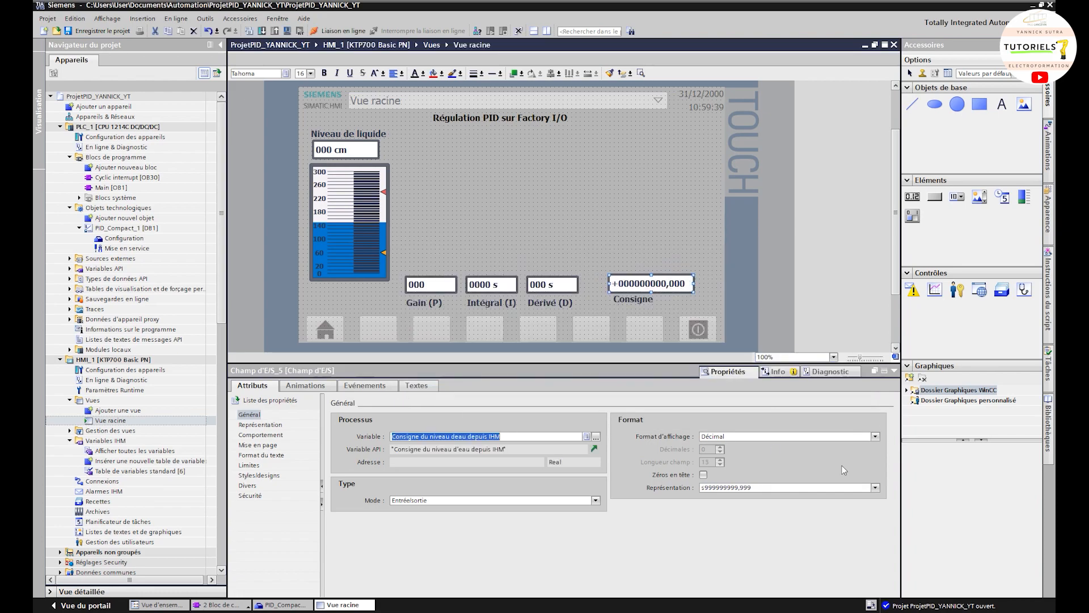
Set the setpoint field's display format to 999 and its unit to cm.
left_click(875, 487)
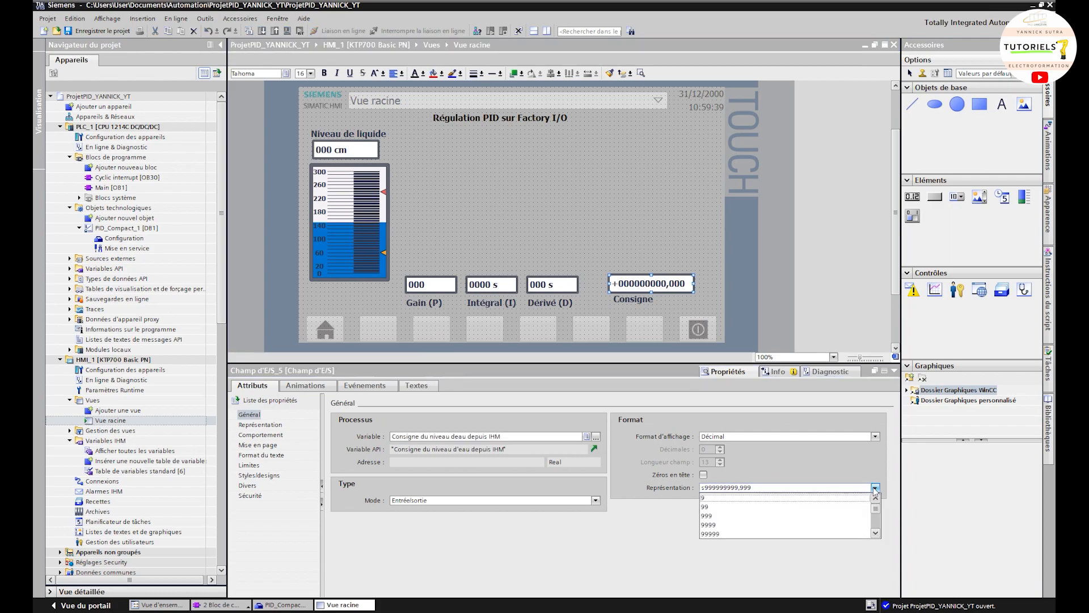
left_click(726, 516)
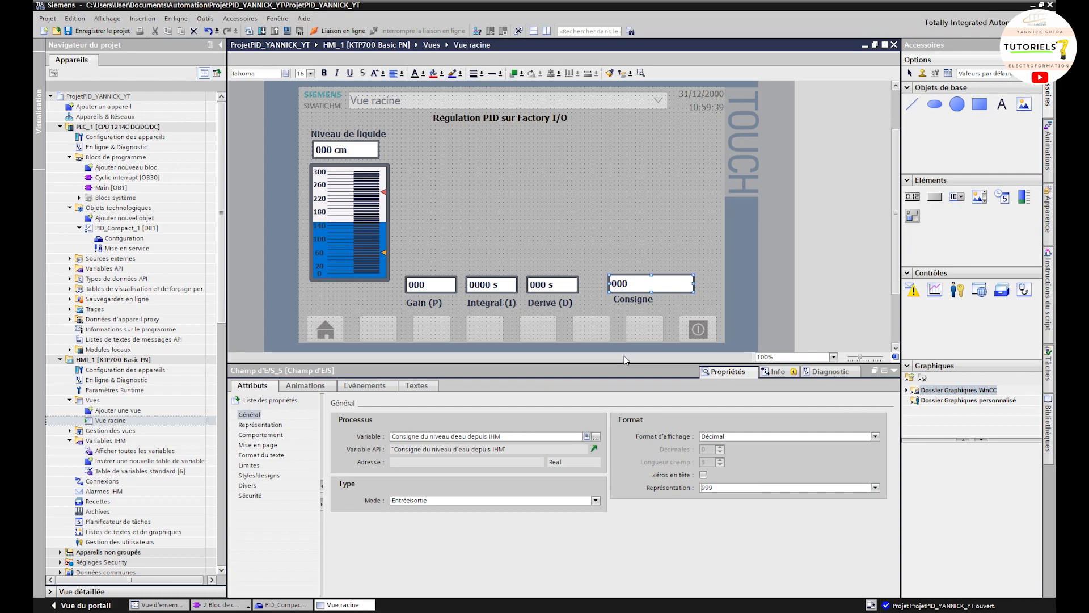
left_click(262, 426)
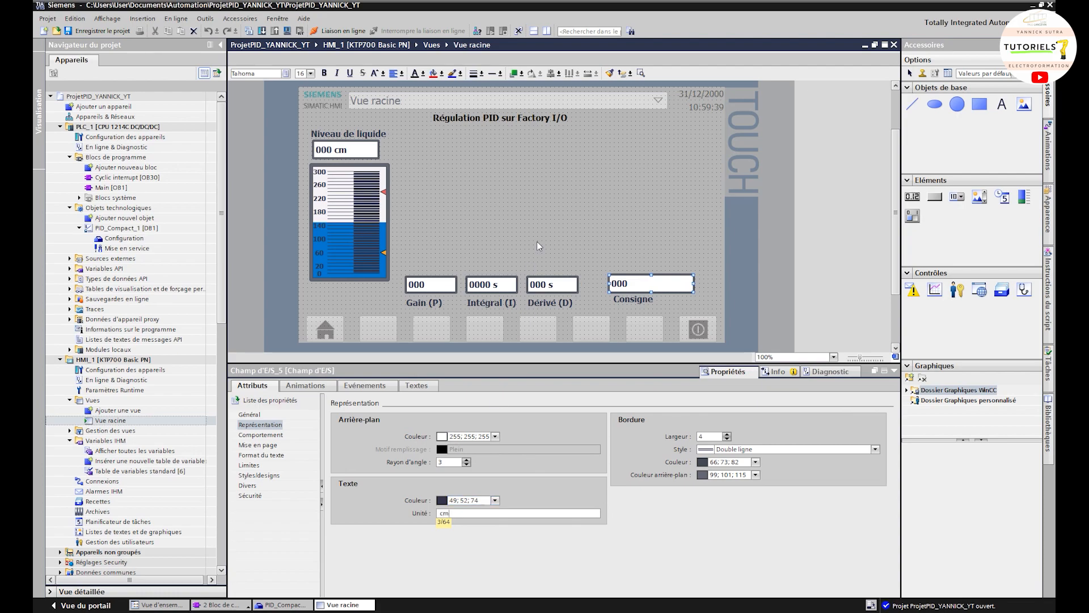
scroll(537, 240, "up", 2)
left_click(608, 318)
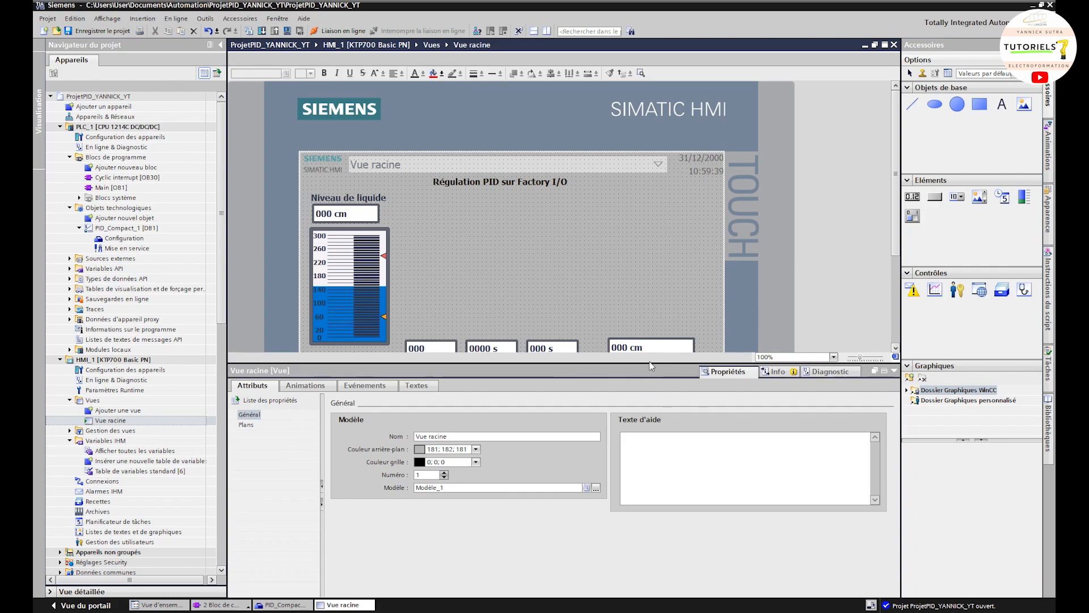
Enlarge the screen editing area and line up the setpoint field and its "Consigne" label with the PID parameter fields.
left_click_drag(651, 366, 650, 419)
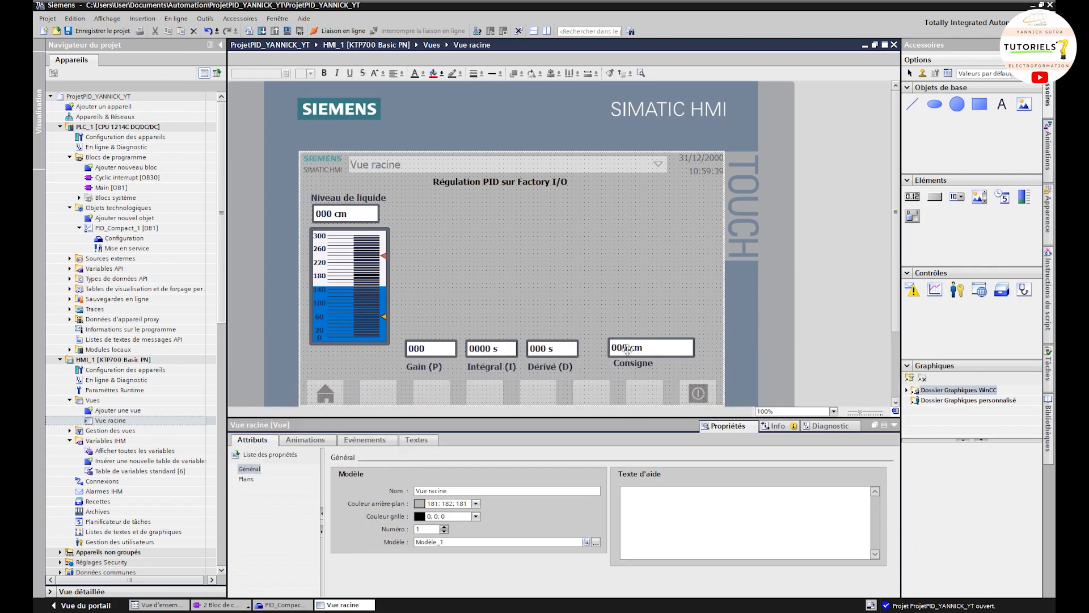
left_click_drag(636, 364, 624, 352)
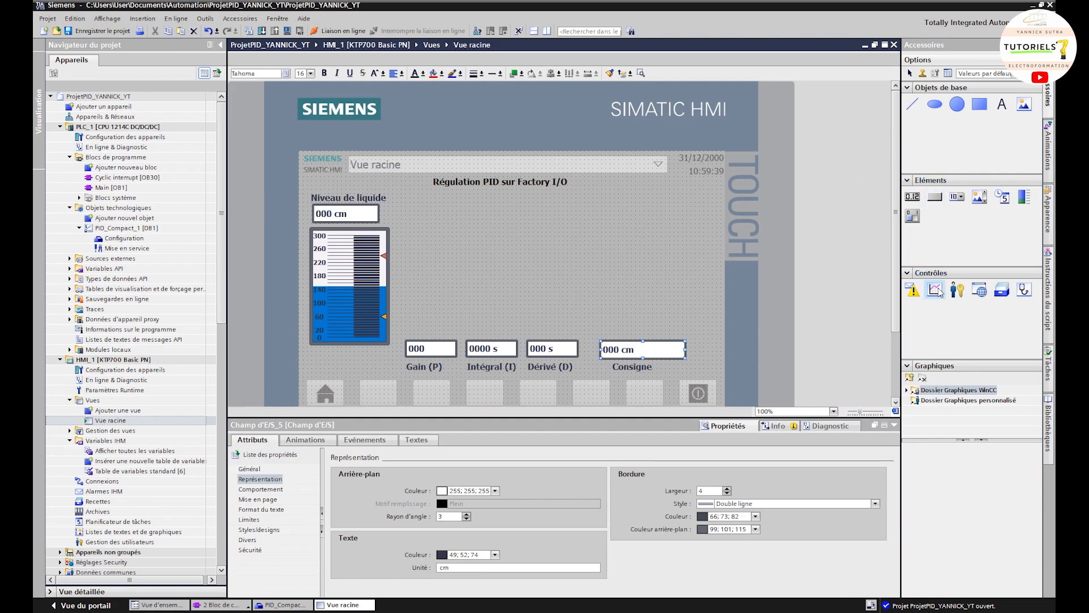
Draw a trend view in the empty area above the parameter fields and add a curve to it.
left_click(936, 290)
left_click_drag(408, 191, 696, 329)
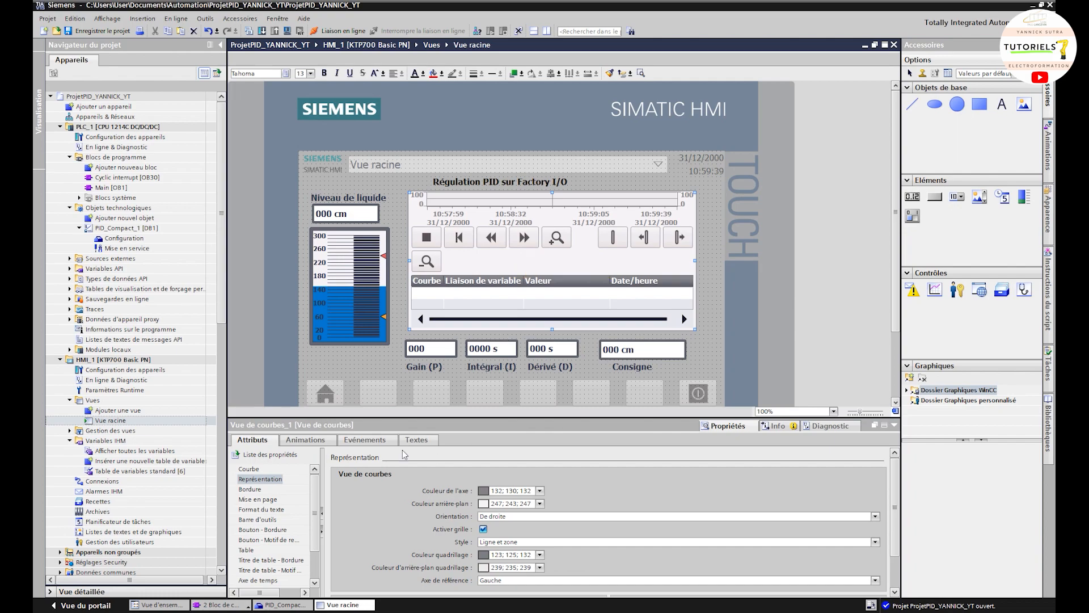
left_click(248, 470)
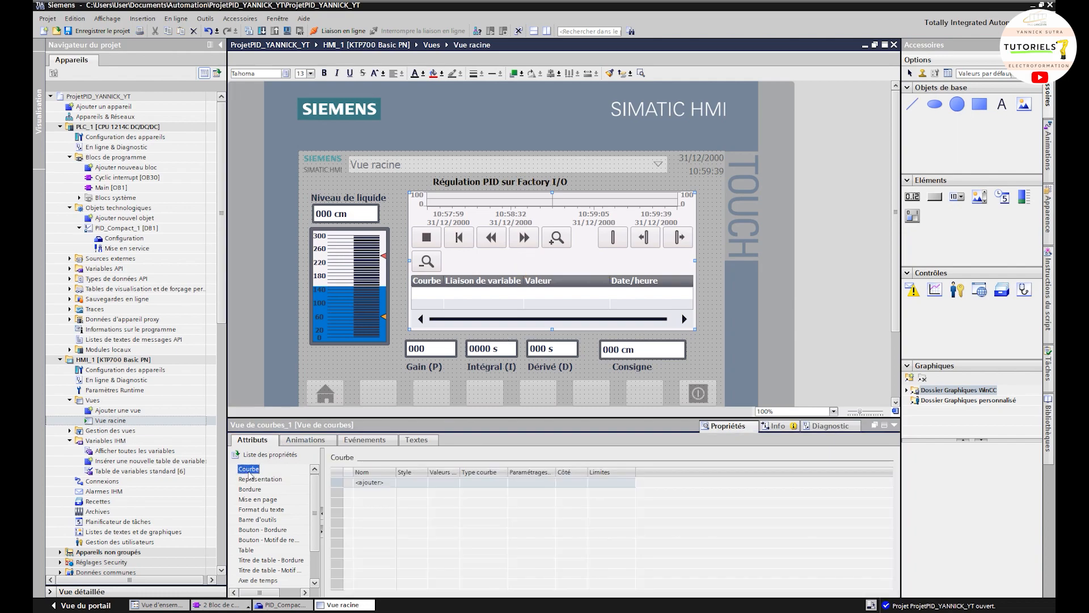
double_click(363, 484)
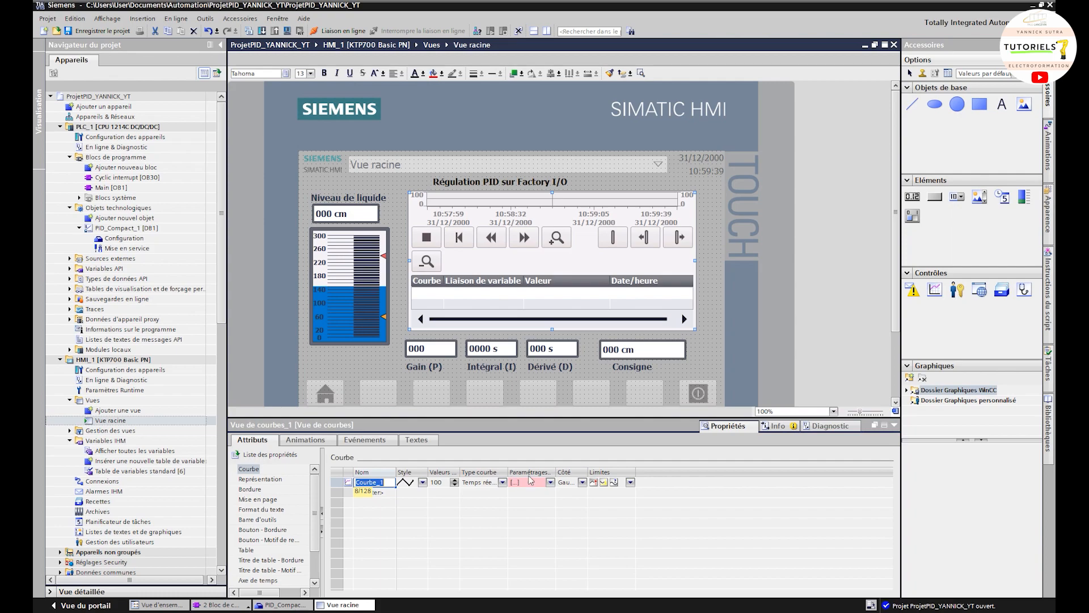
Assign the PLC variable "Consigne du niveau d'eau depuis IHM" as the process value of the trend view's first curve.
left_click(551, 484)
left_click(550, 483)
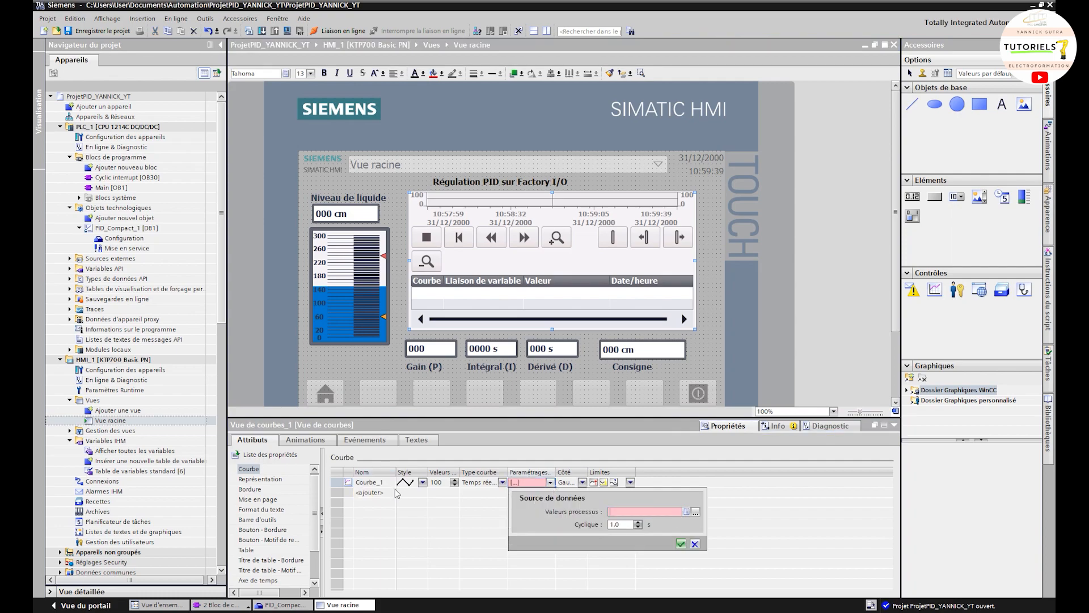
left_click(695, 512)
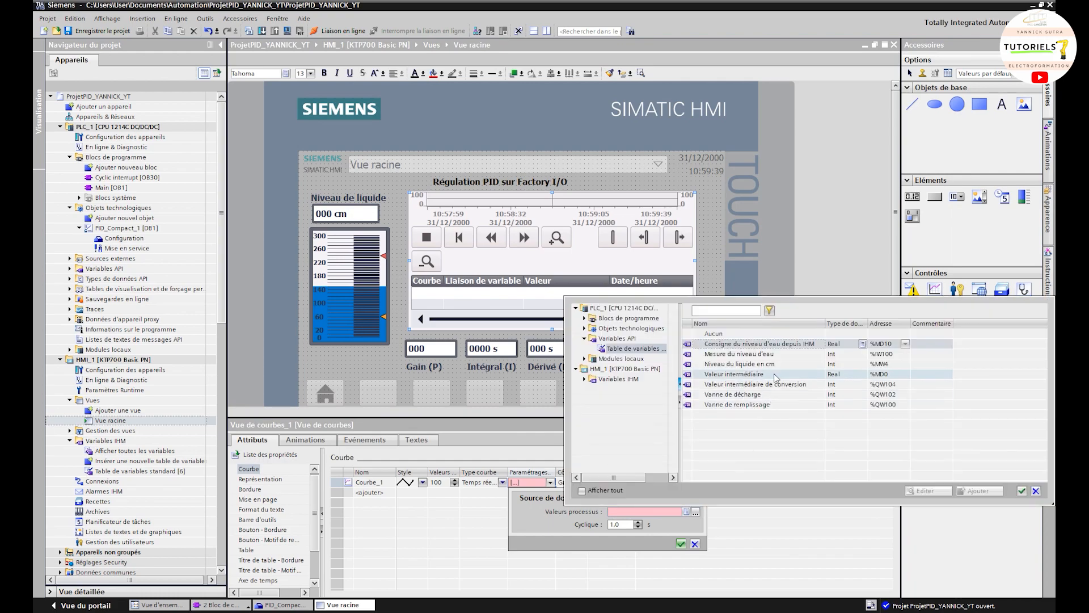
double_click(754, 343)
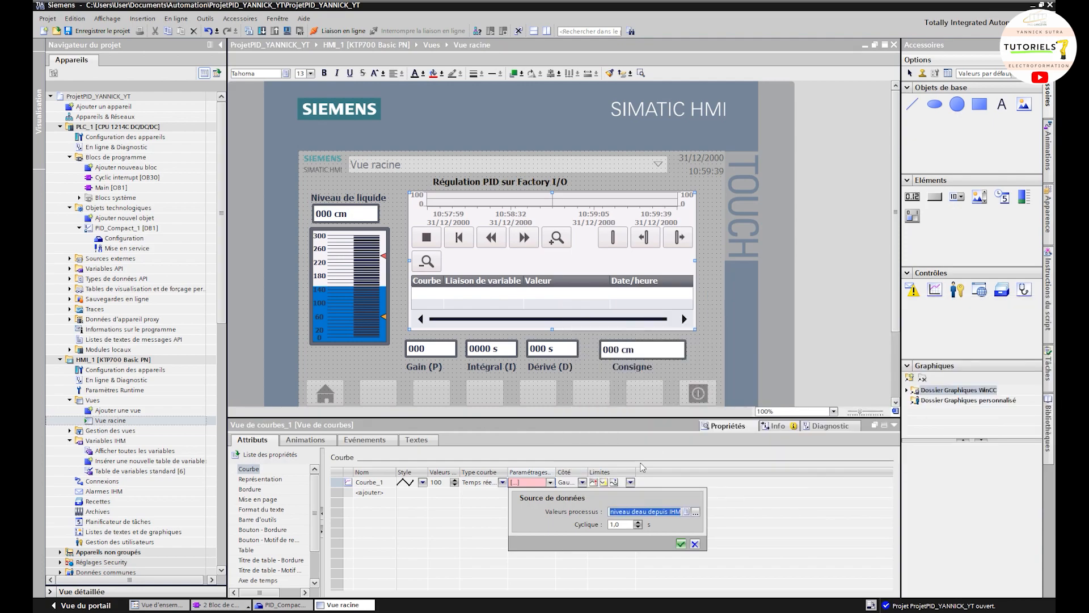
left_click(681, 543)
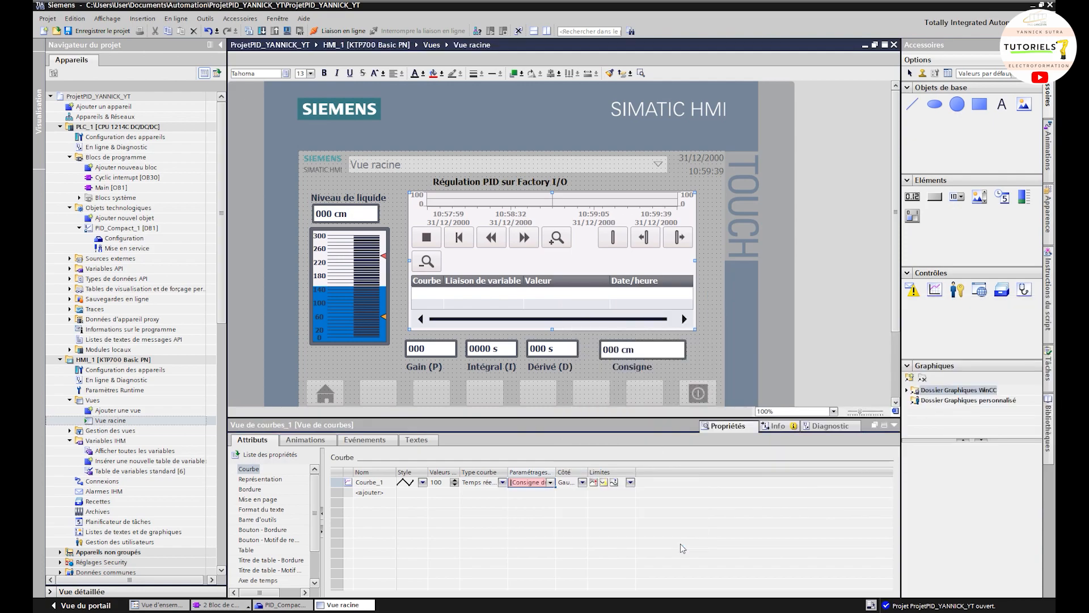
Add a second curve to the trend view and assign the variable "Niveau du liquide en cm" as its process value.
left_click(370, 493)
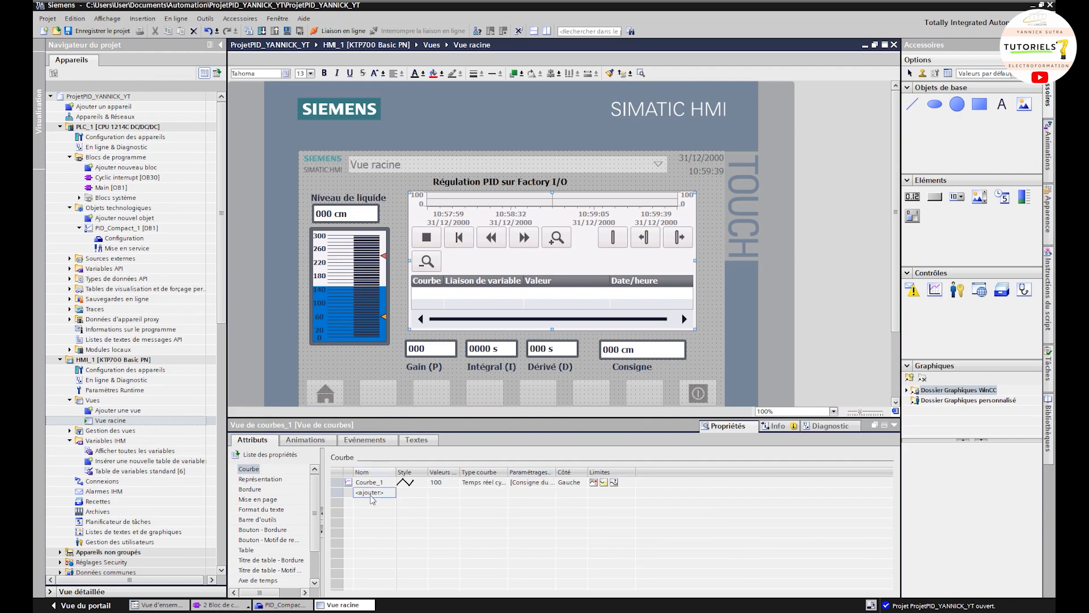
left_click(371, 493)
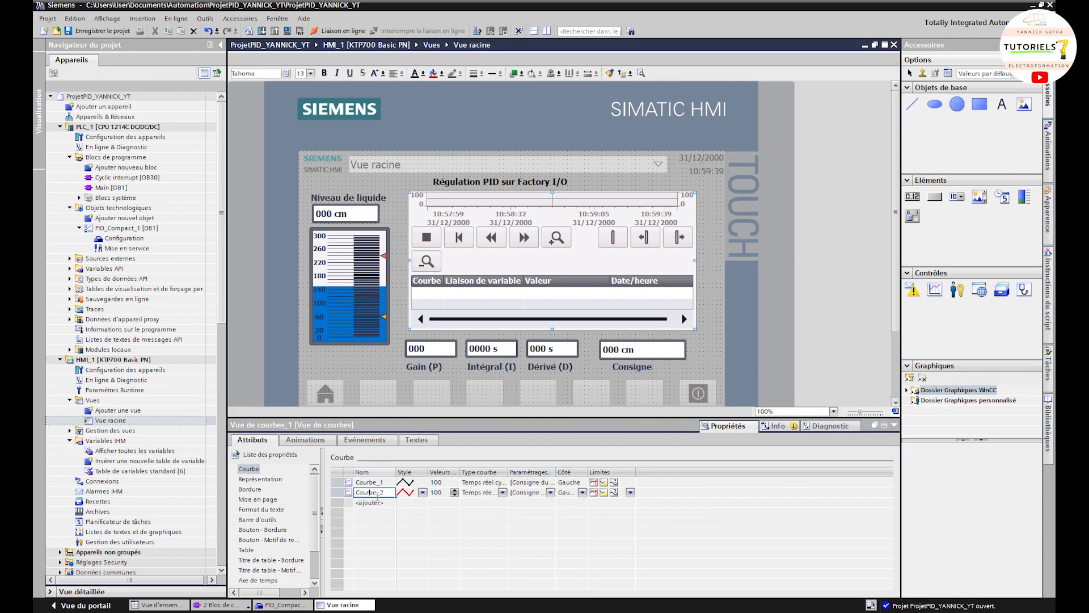
left_click(550, 493)
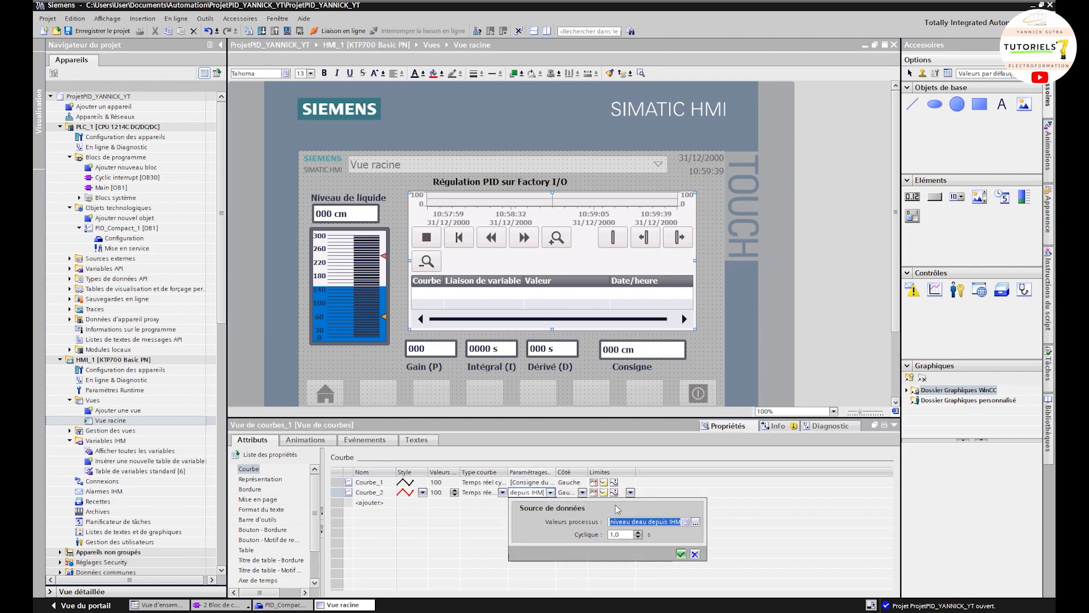
left_click(696, 521)
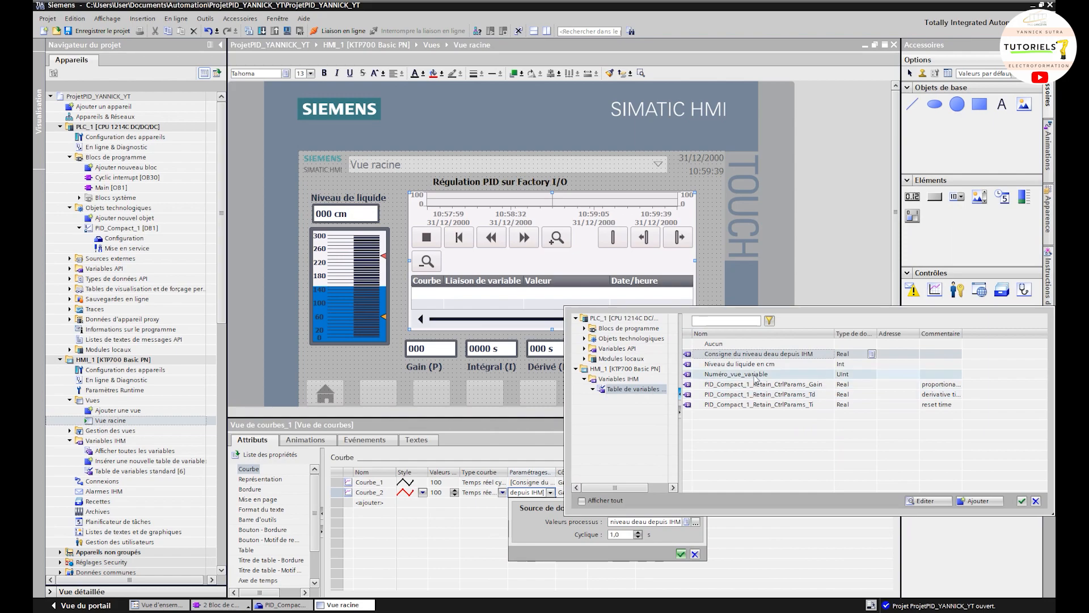
double_click(764, 368)
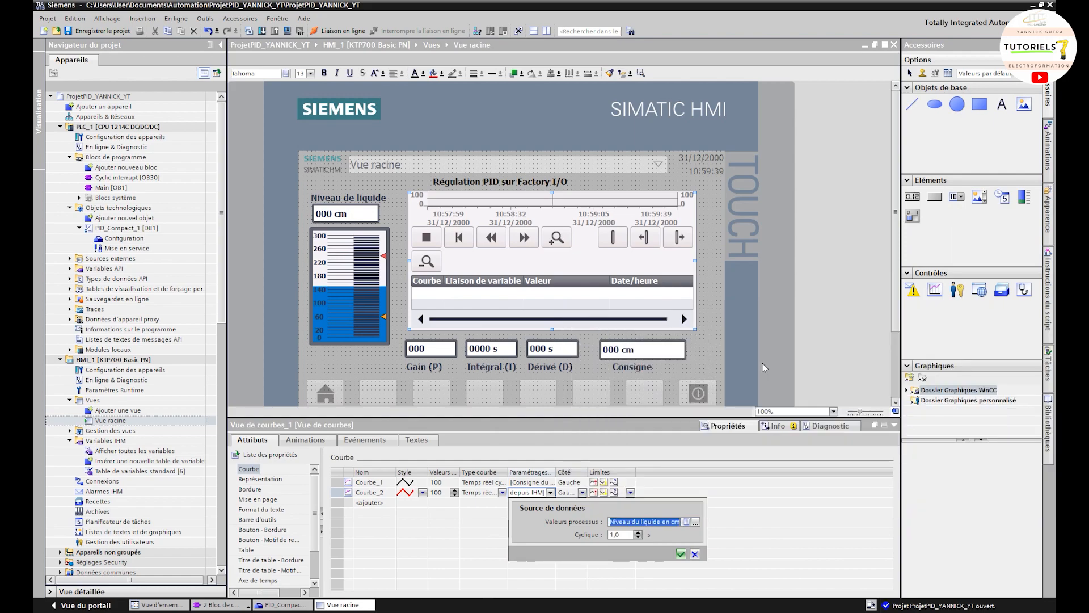
left_click(680, 554)
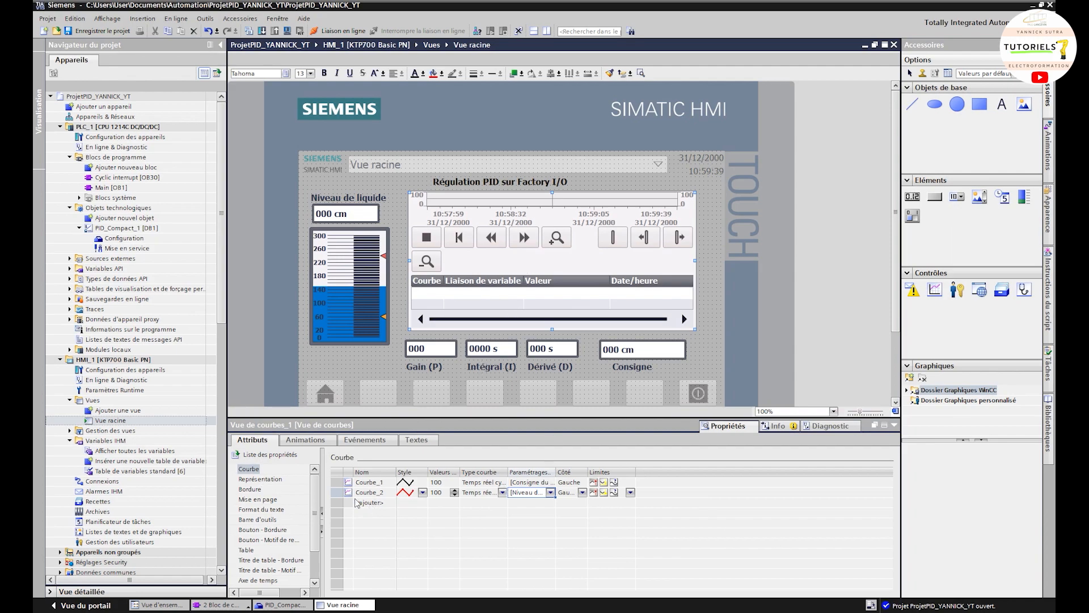
left_click(411, 491)
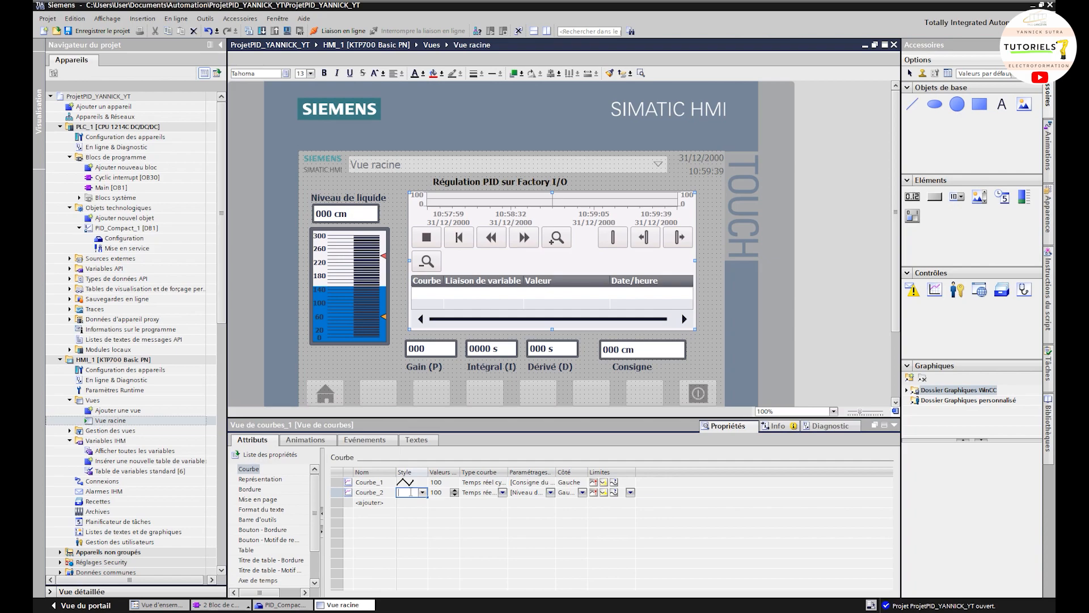
left_click(425, 503)
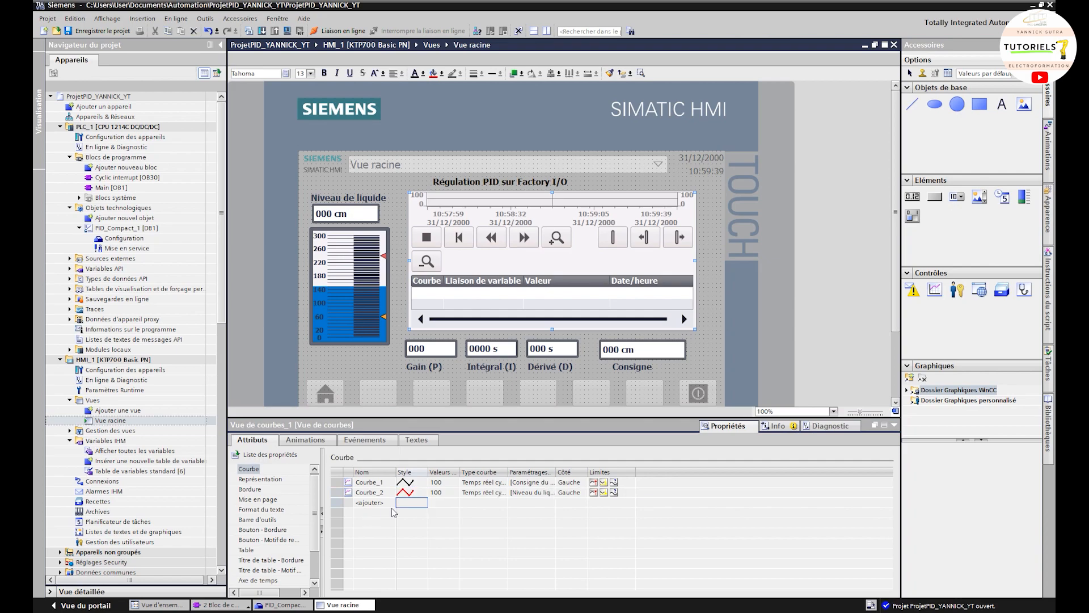
Hide the toolbar of the trend view.
left_click(261, 480)
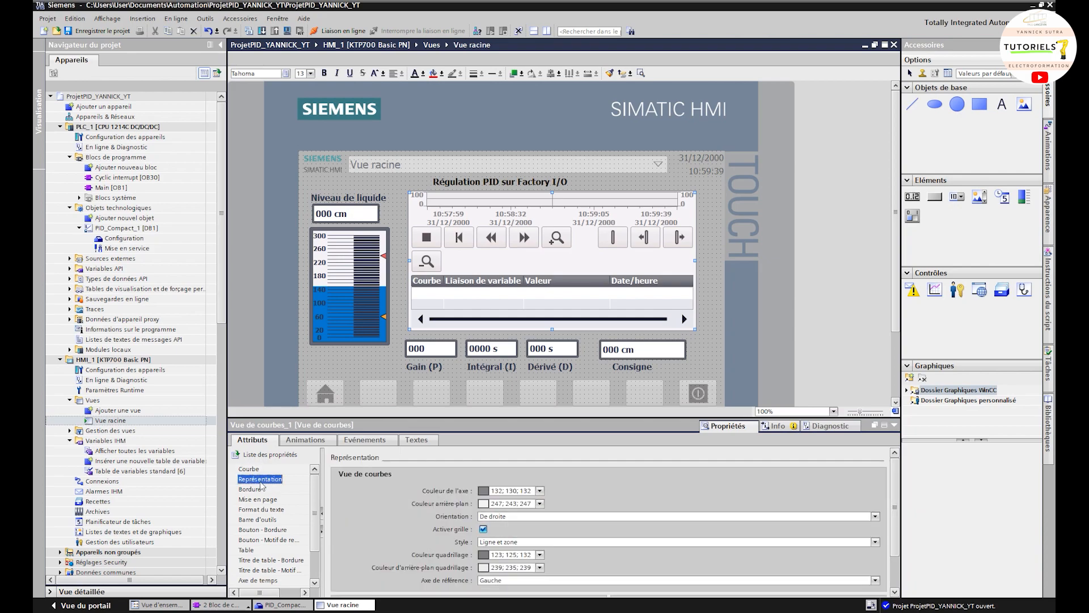
left_click(262, 510)
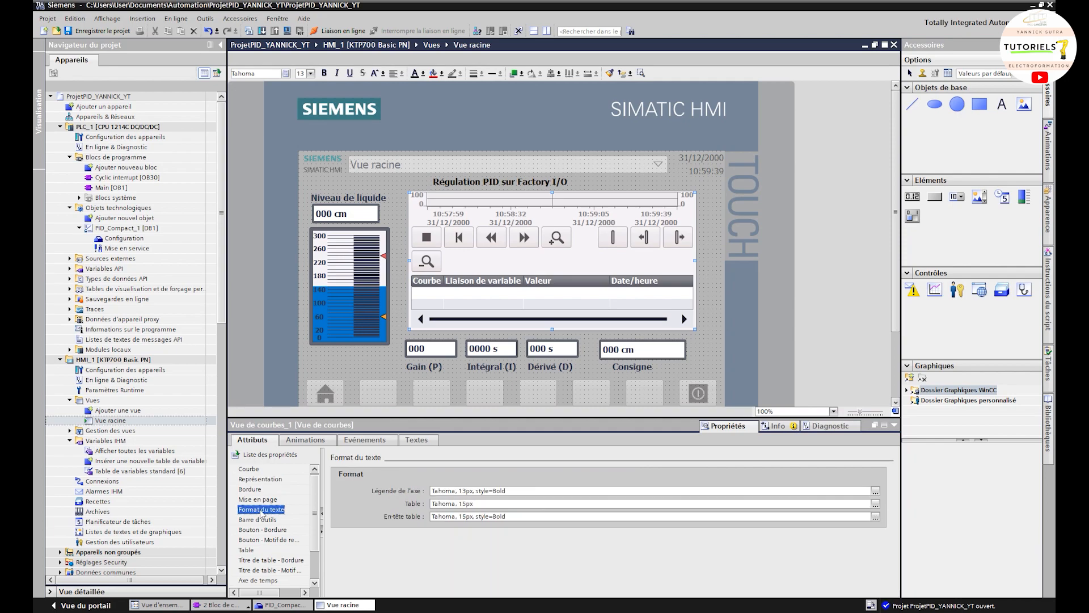
left_click(262, 499)
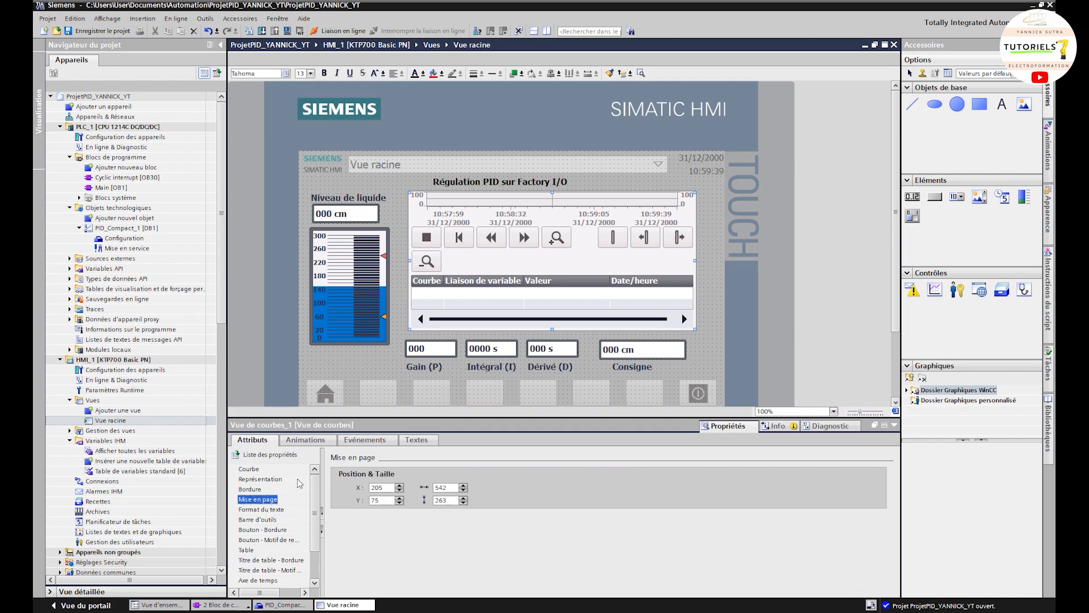
left_click(264, 521)
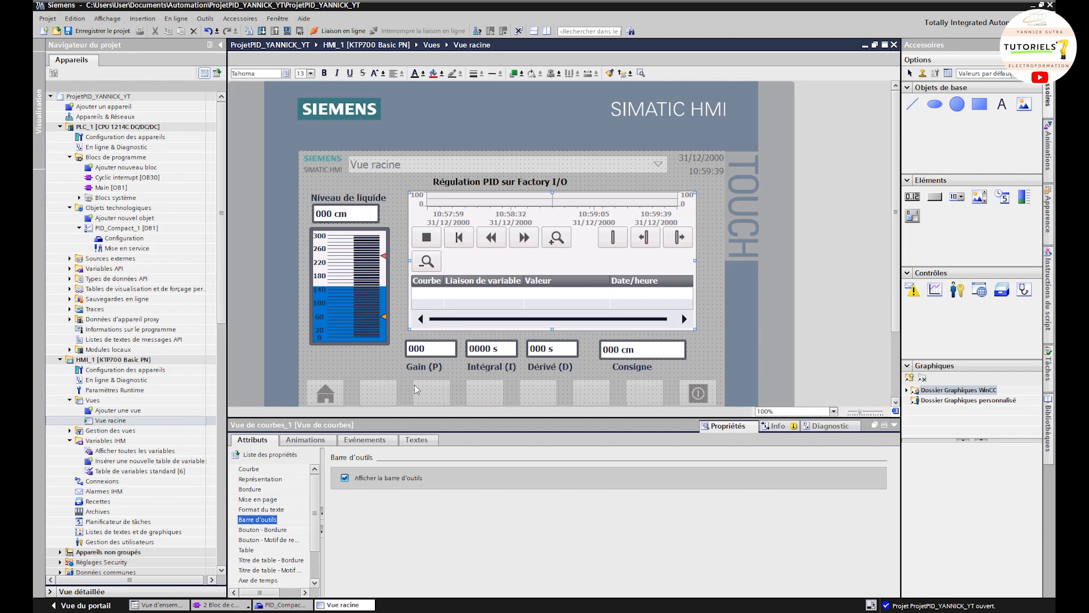
left_click(345, 479)
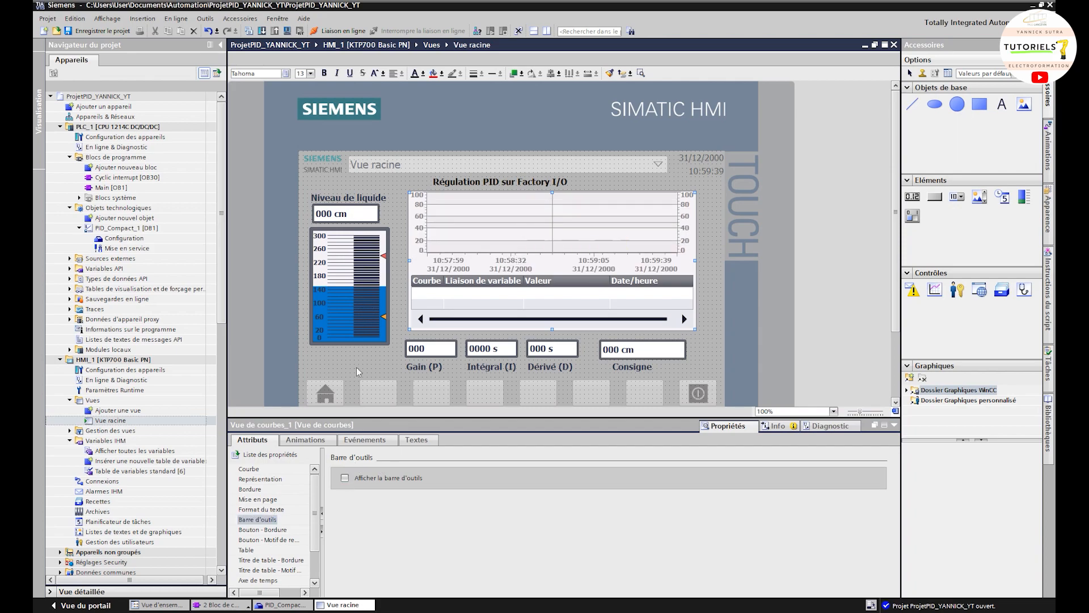
Turn off the display of the trend view's time axis.
left_click(250, 499)
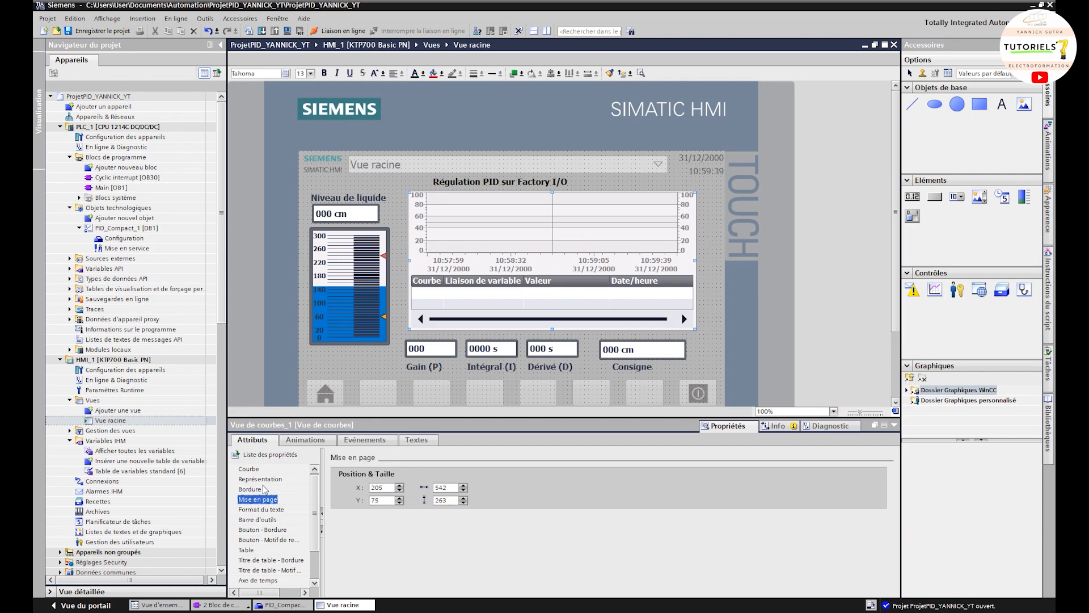
left_click(264, 481)
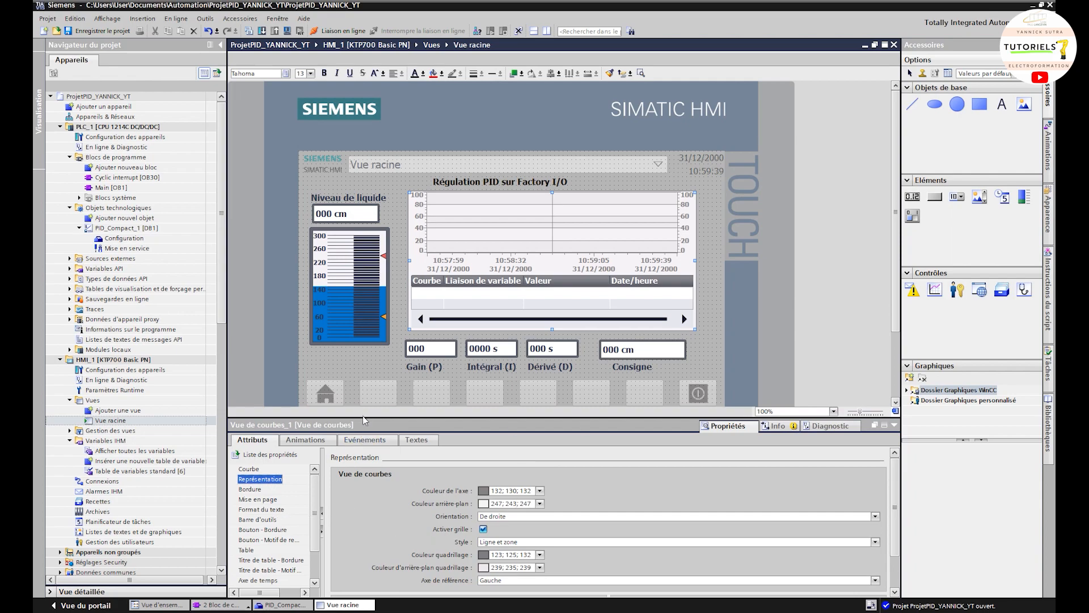
left_click_drag(362, 418, 365, 371)
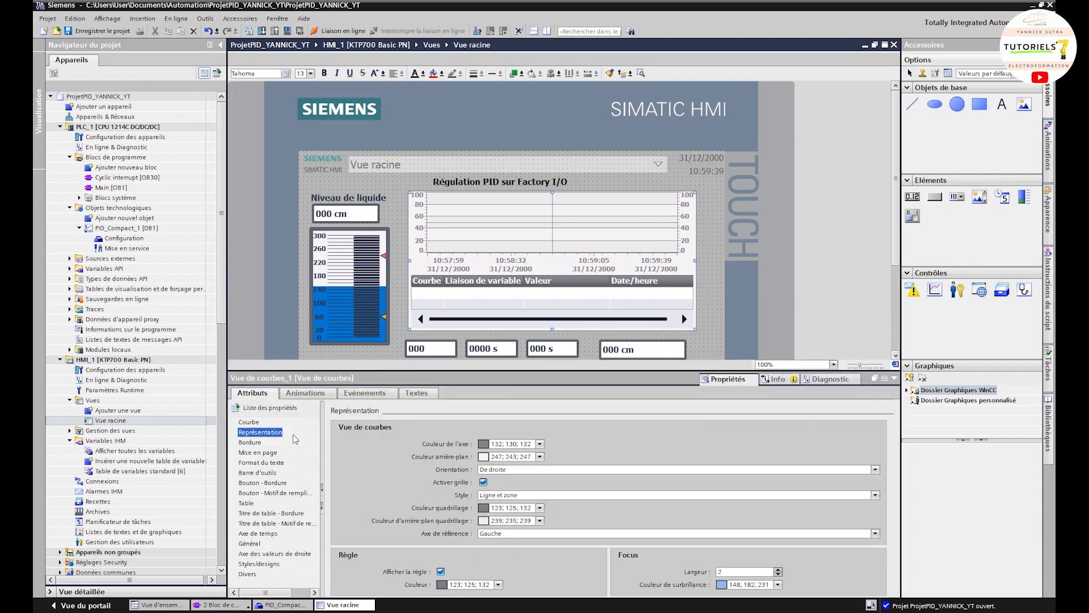
left_click(261, 483)
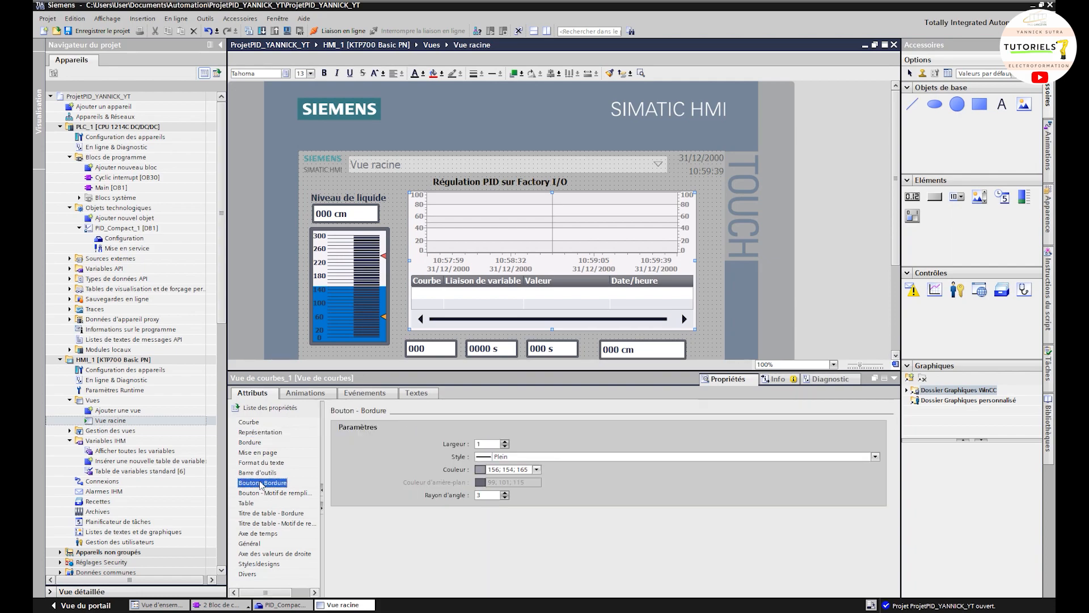
left_click(258, 493)
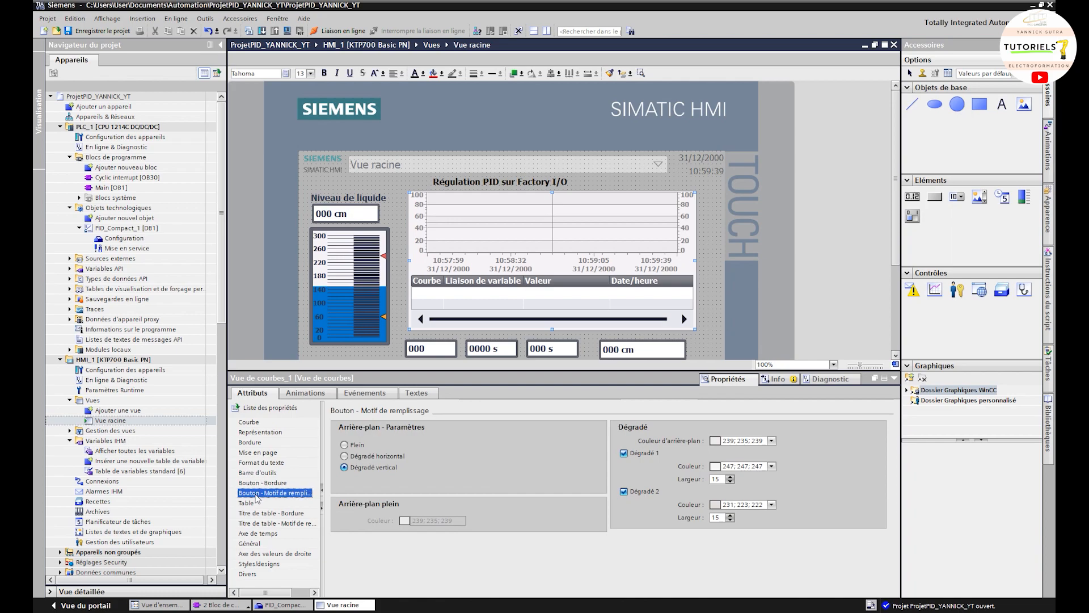
left_click(252, 504)
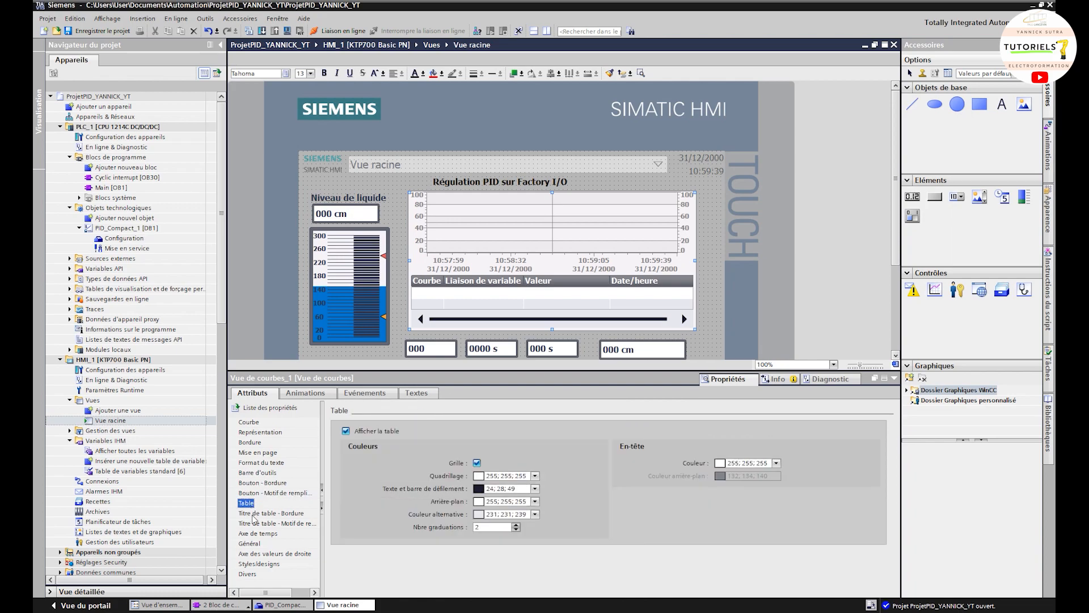
left_click(253, 513)
left_click(254, 523)
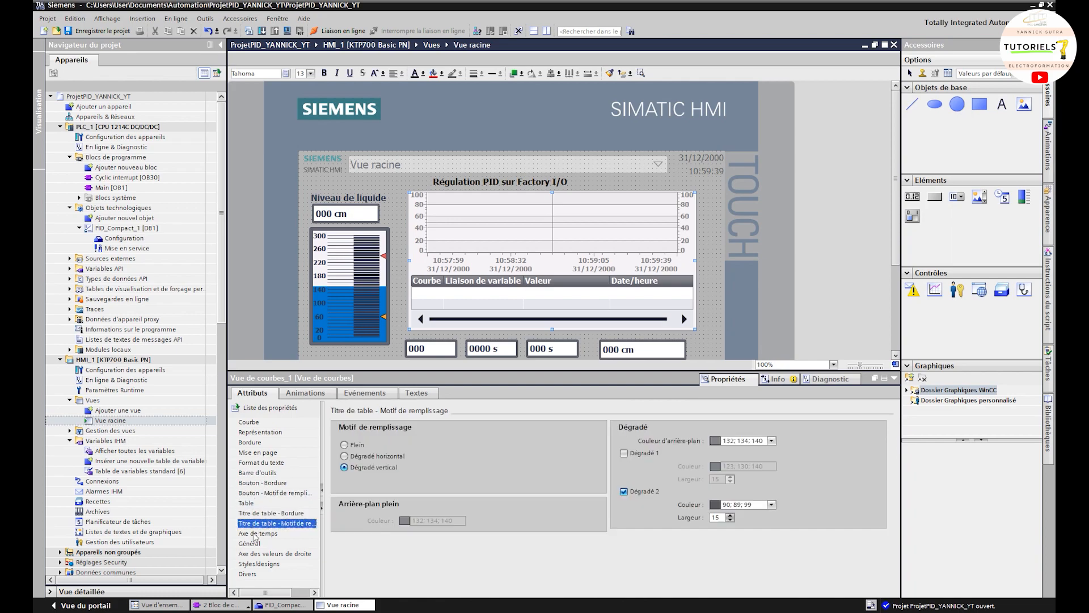
left_click(255, 533)
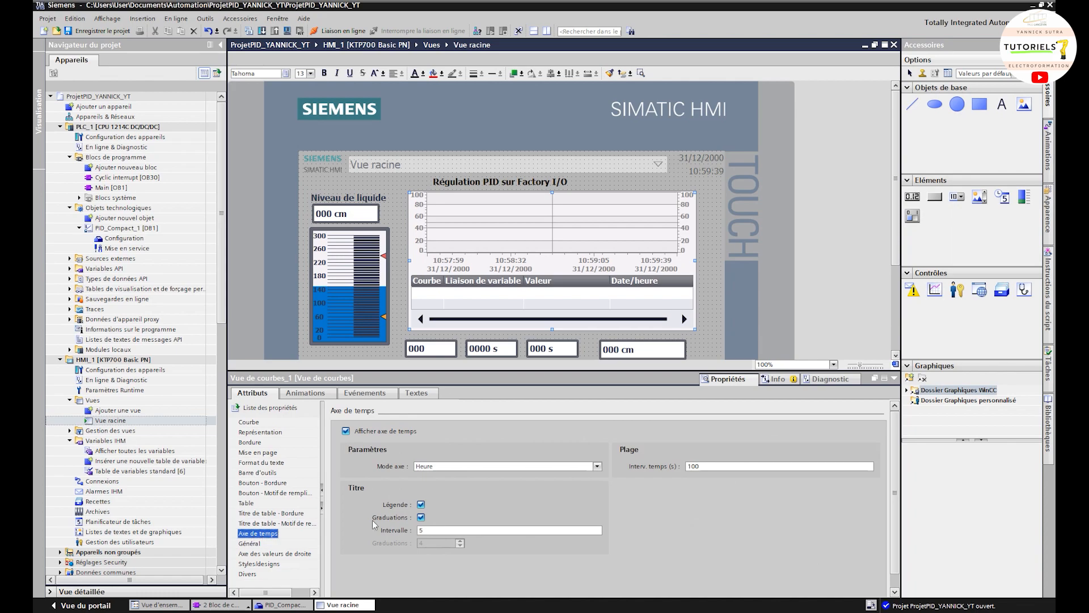
left_click(357, 431)
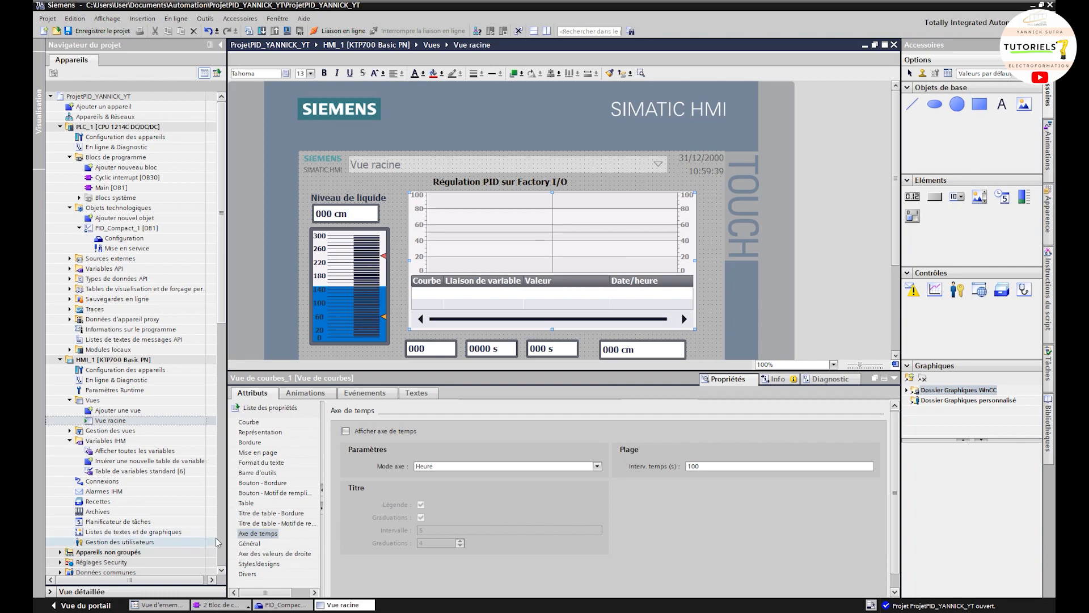
Keep the trend view's left Y axis displayed and set its end value to 300.
left_click(248, 544)
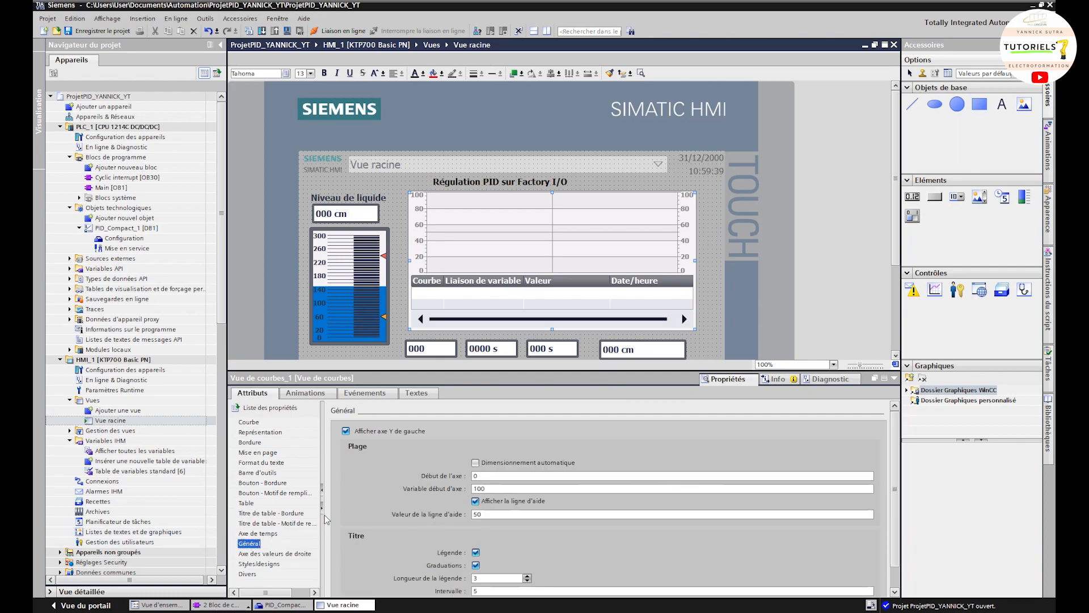
left_click(345, 431)
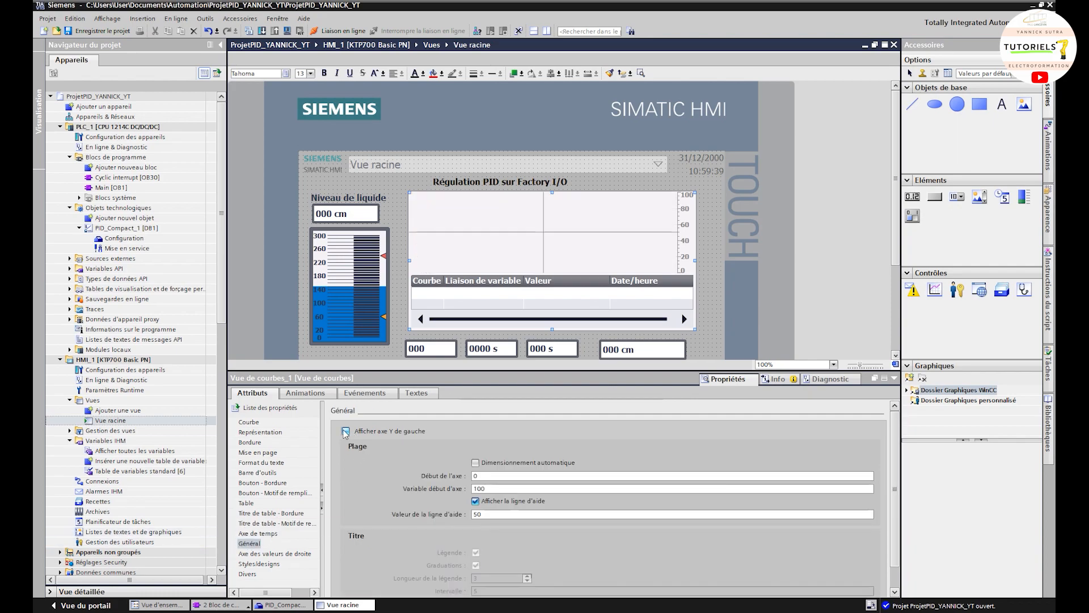
left_click(345, 431)
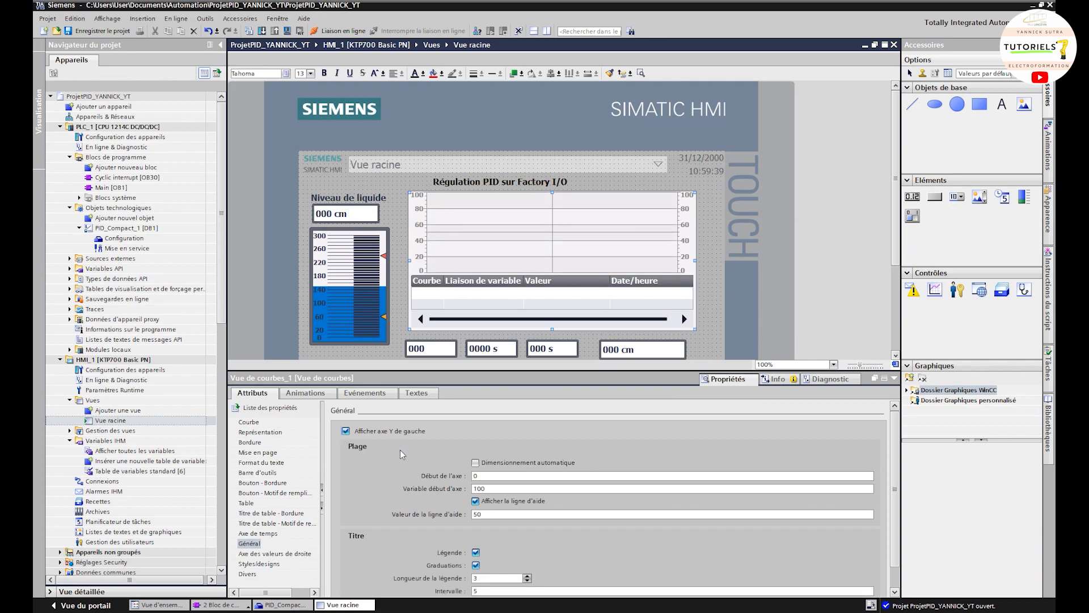
double_click(492, 487)
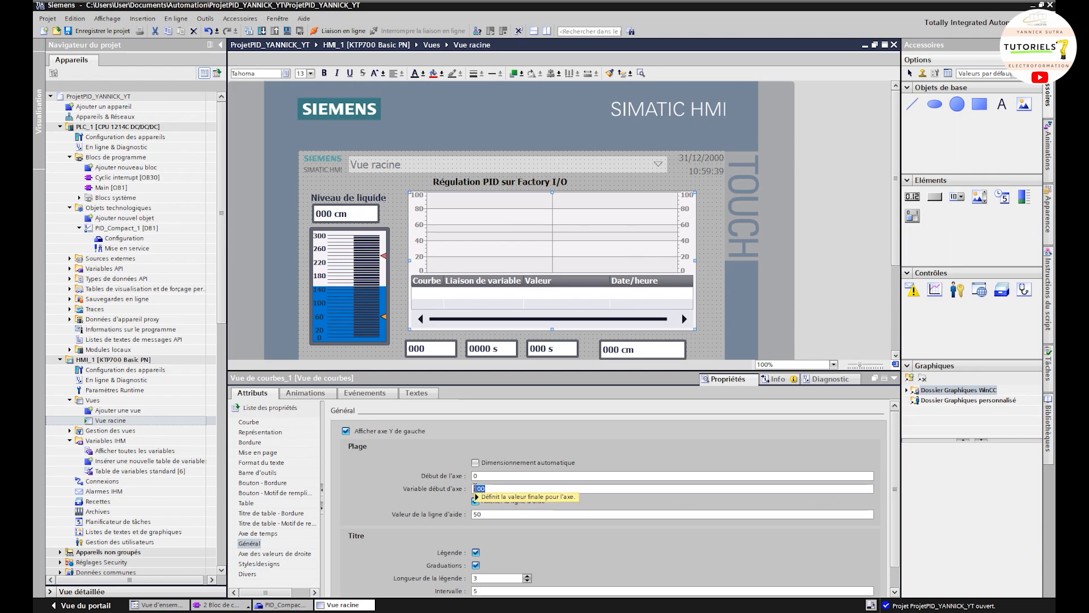
type("300")
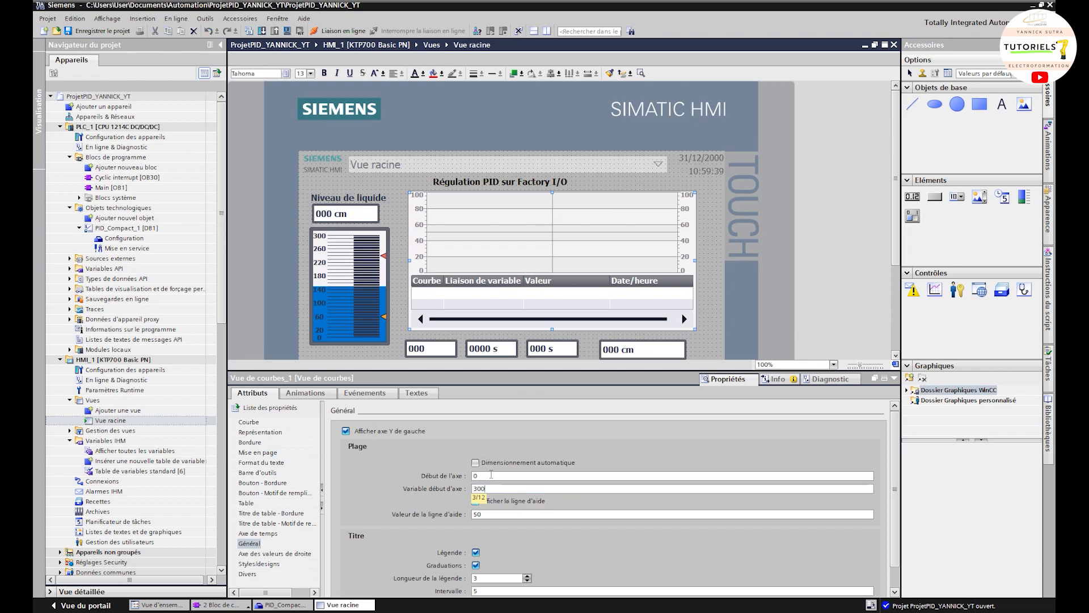
left_click(490, 476)
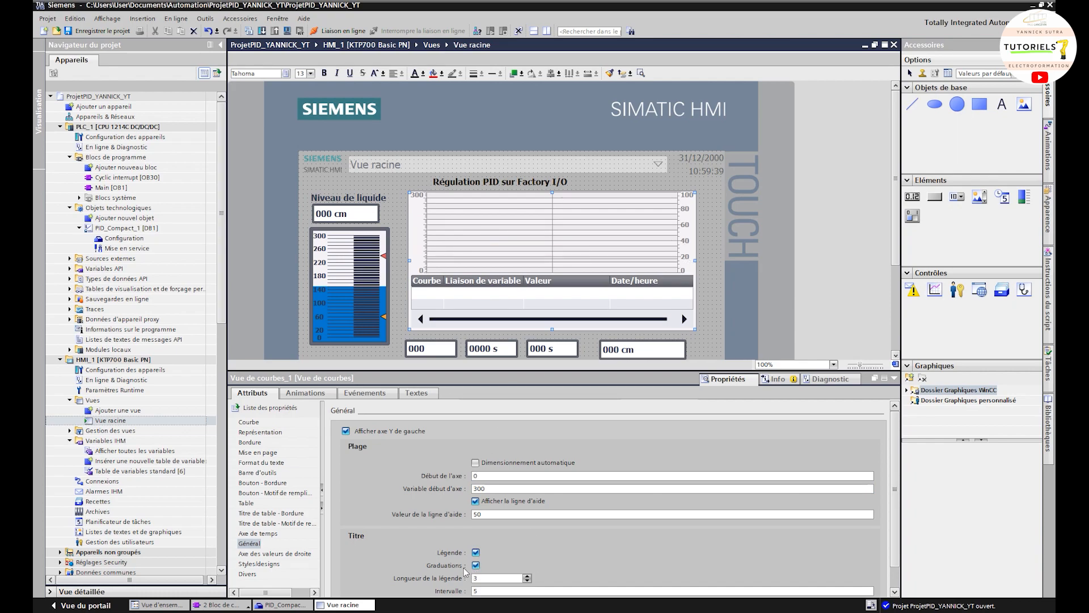
Check the trend view's style and miscellaneous properties, and return to its curve list.
left_click(253, 554)
left_click(254, 564)
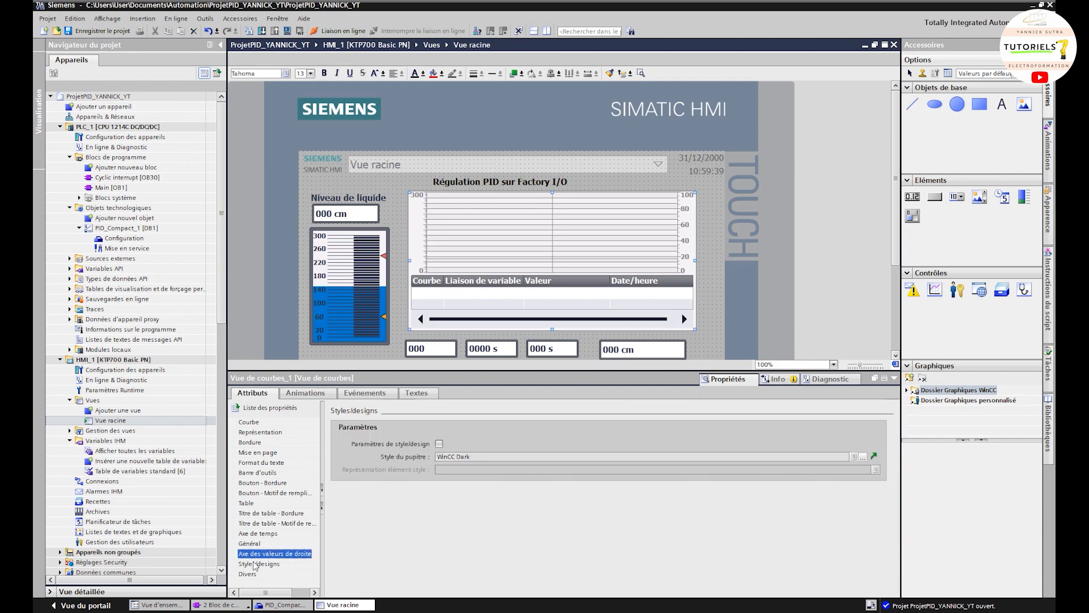
left_click(250, 575)
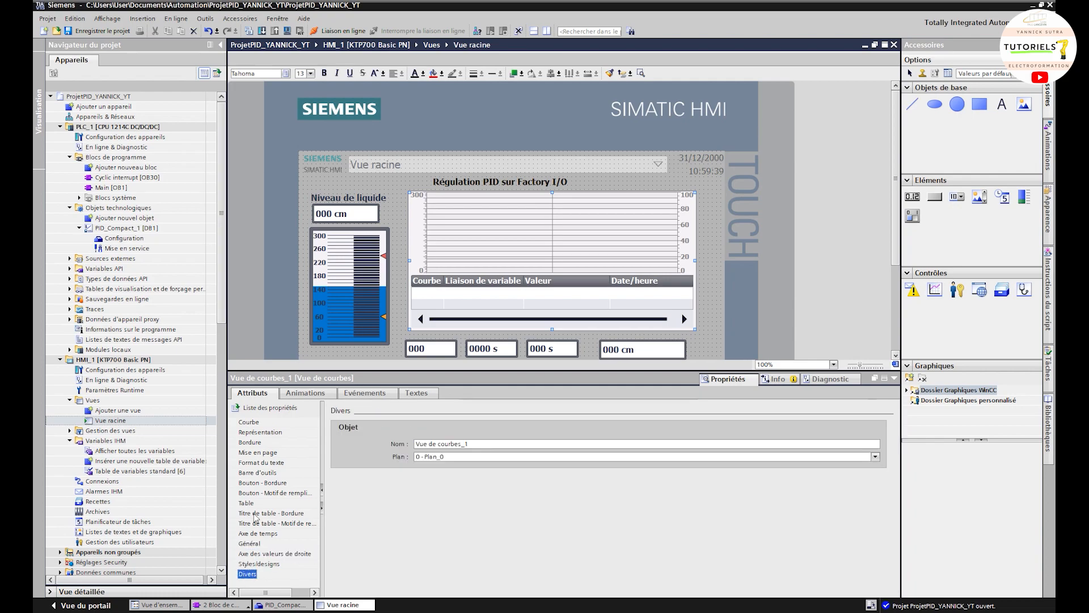
left_click(251, 423)
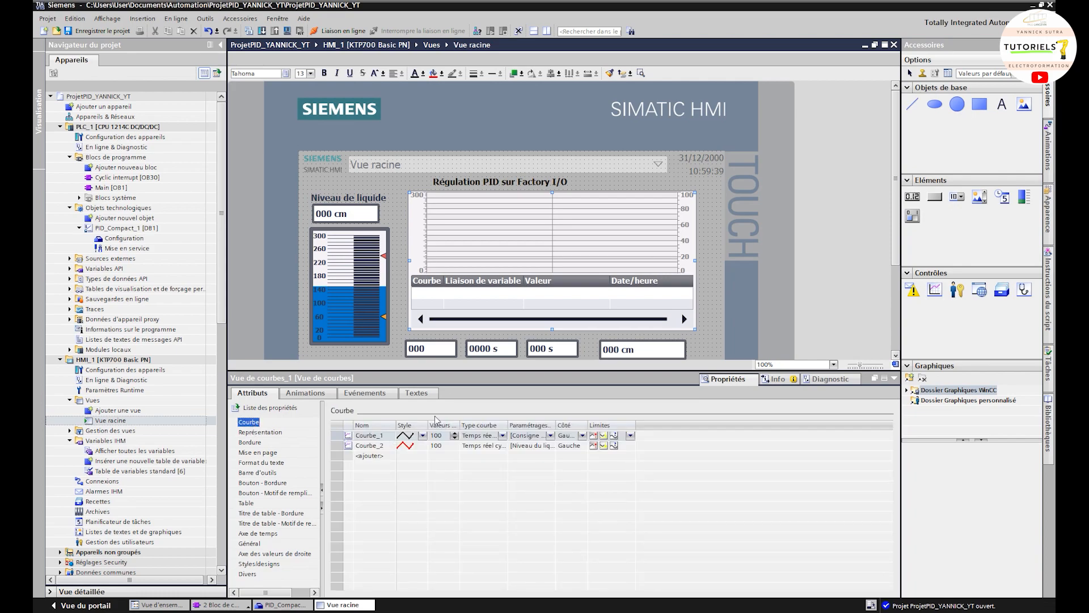